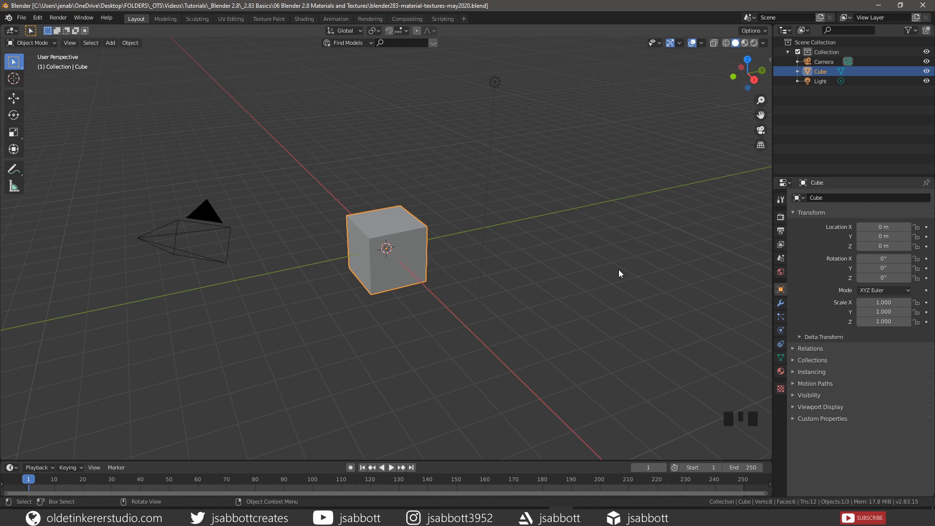
- Replace the default cube with a UV sphere that is shaded smooth
key("x")
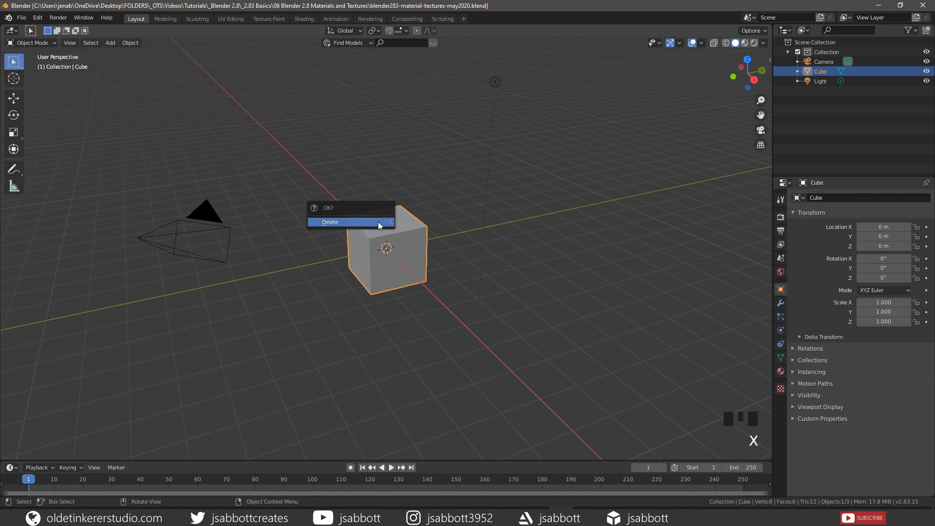
left_click(378, 221)
key("shift+a")
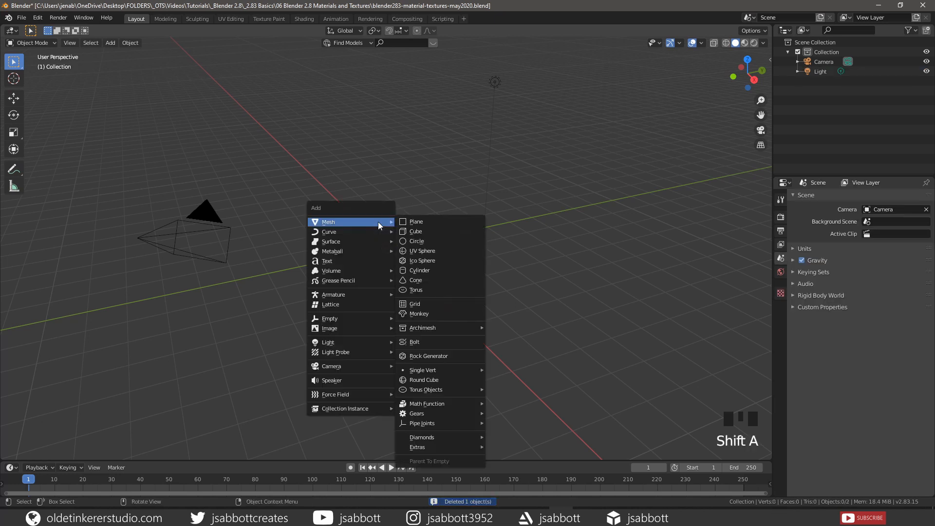
left_click(425, 252)
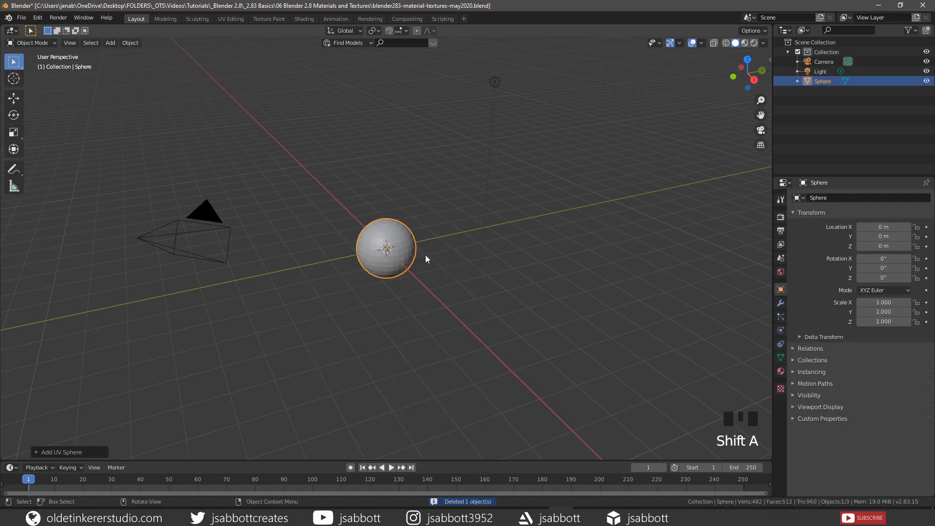
right_click(430, 155)
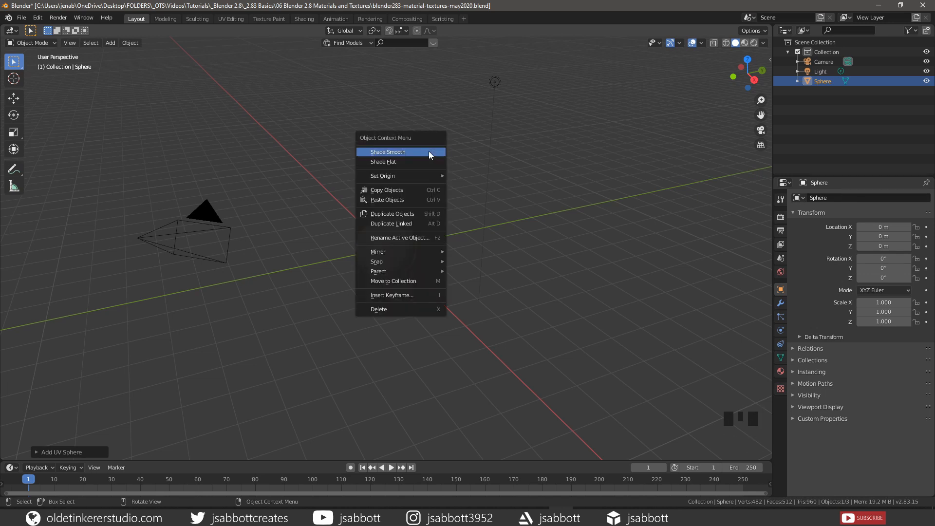
left_click(429, 154)
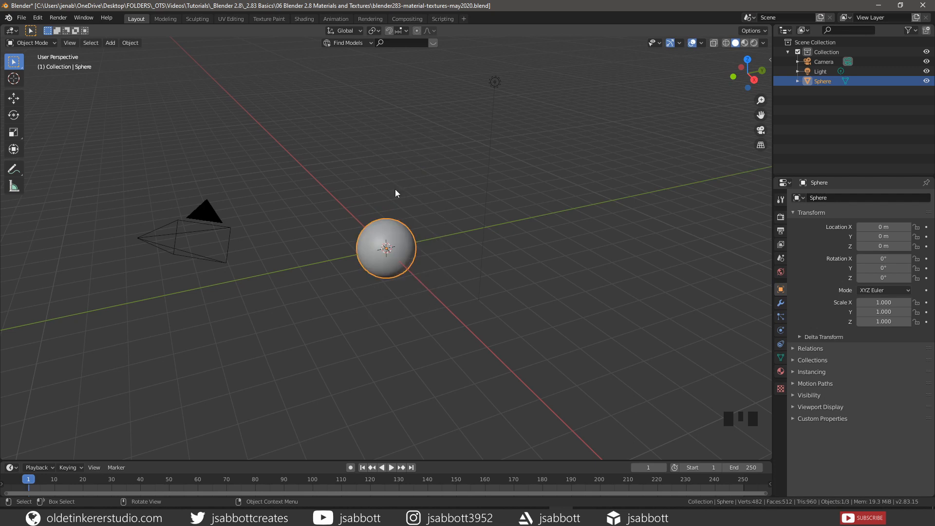
- Add a cylinder and move it about -5.86 m along the X axis, away from the sphere
key("shift")
key("shift+a")
mouse_move(396, 189)
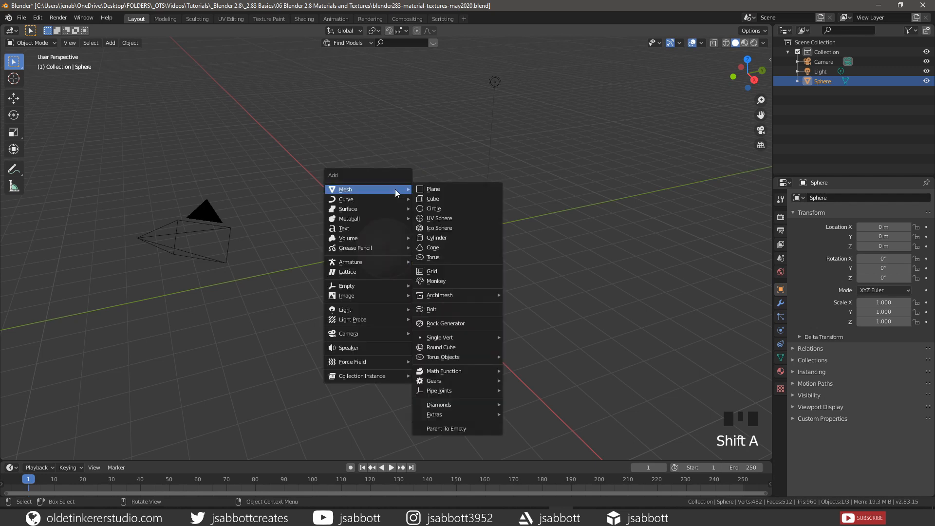
left_click(449, 236)
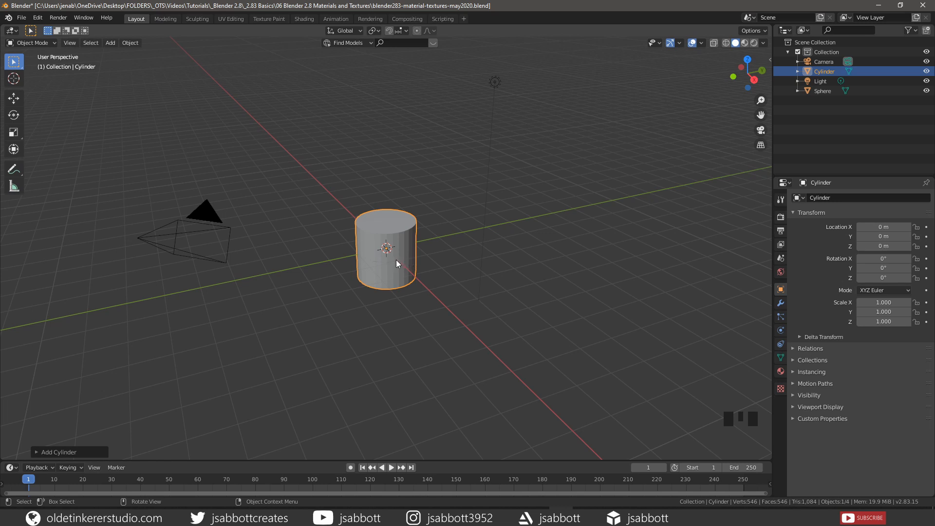
key("g")
key("x")
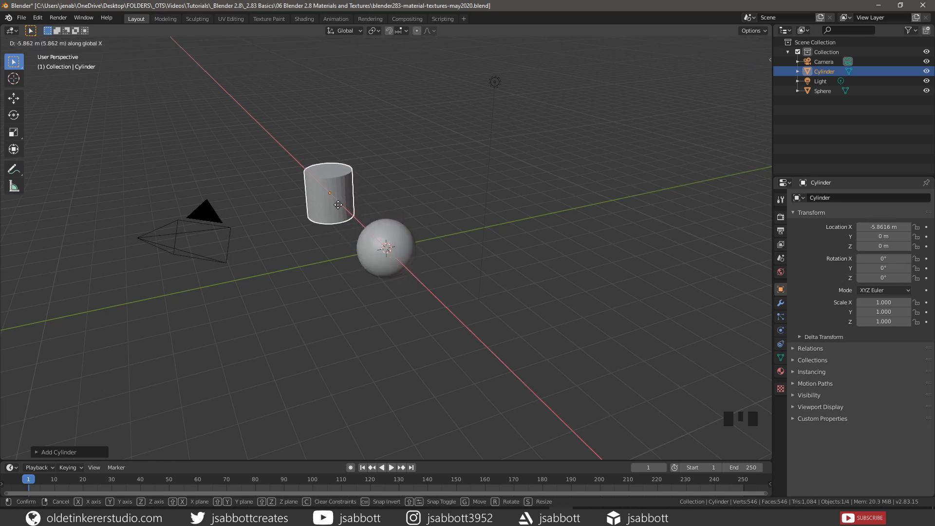
left_click(338, 205)
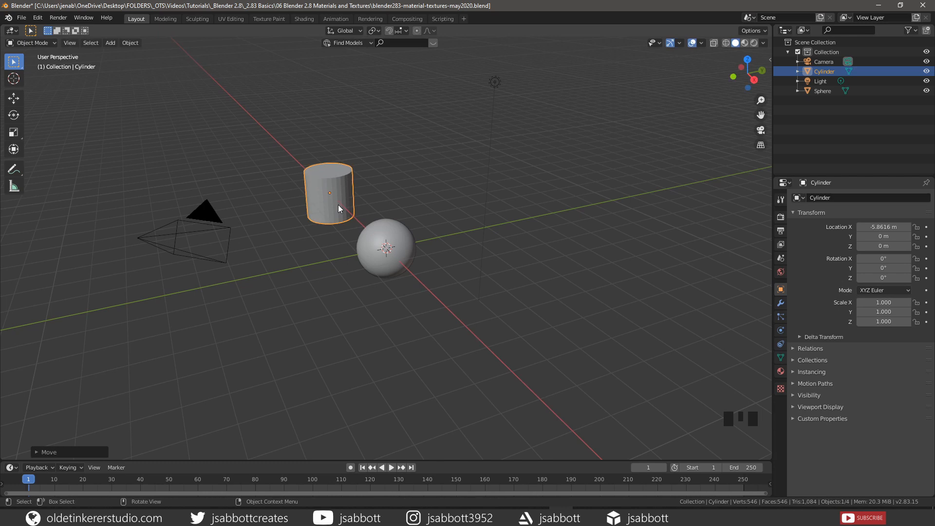
- Switch to the Shading workspace and give the sphere a new material named "red"
left_click(396, 240)
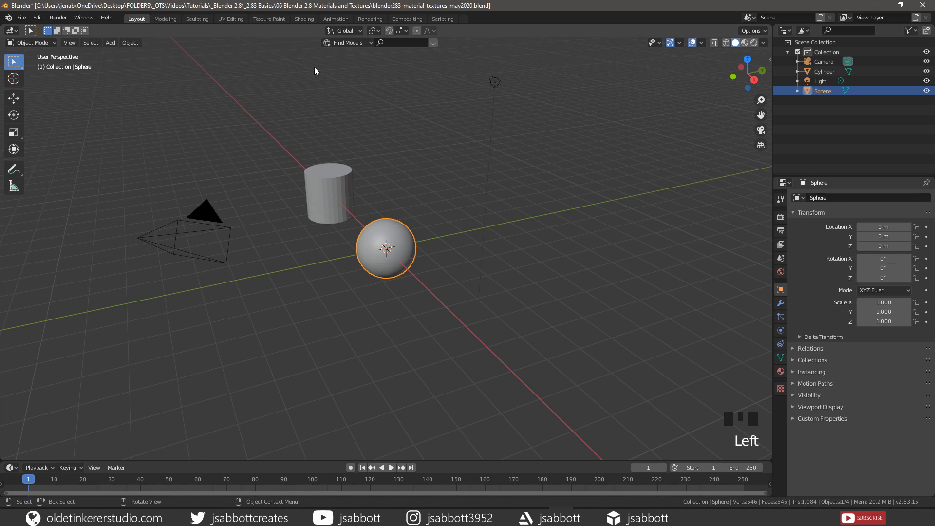
left_click(305, 19)
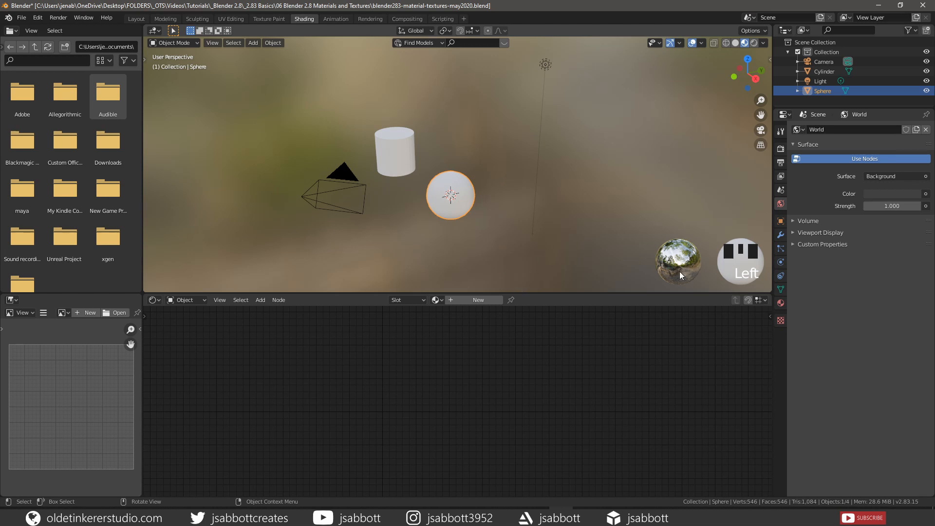
left_click(781, 303)
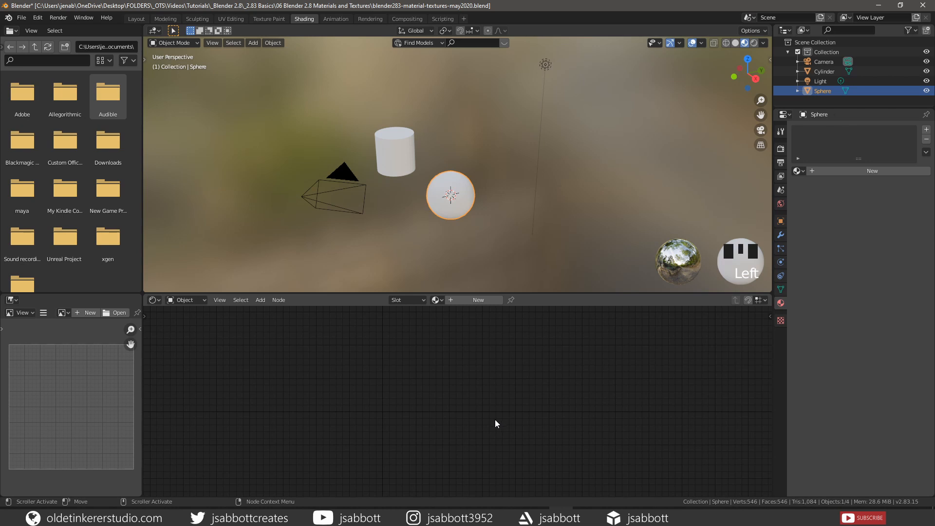
left_click(476, 300)
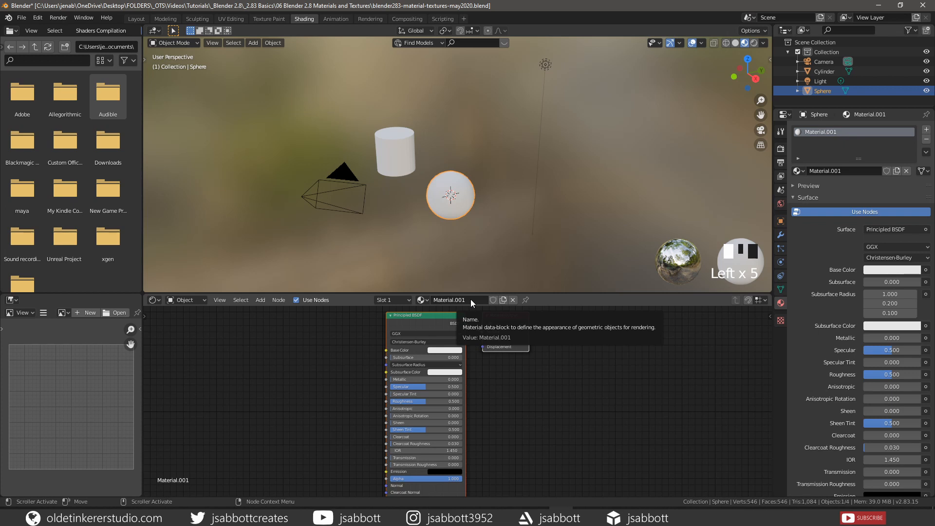
left_click(470, 299)
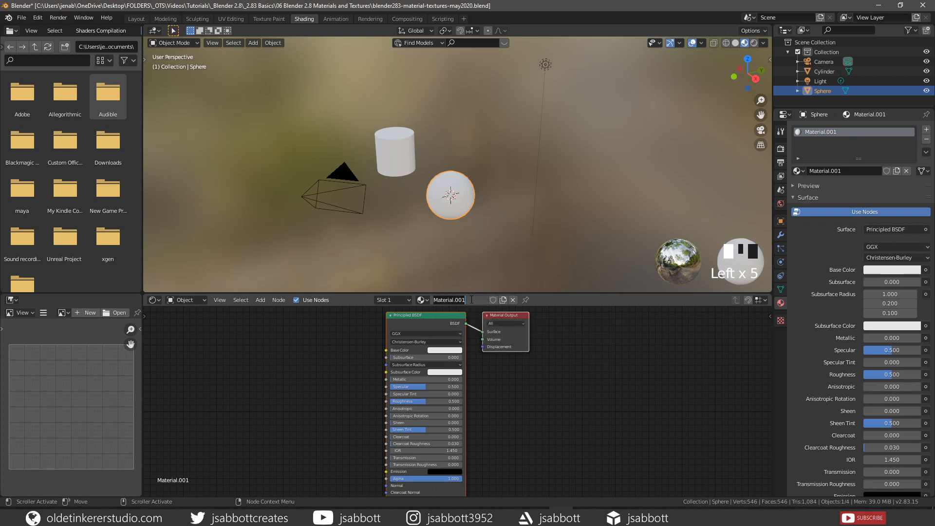
type("red")
key("Return")
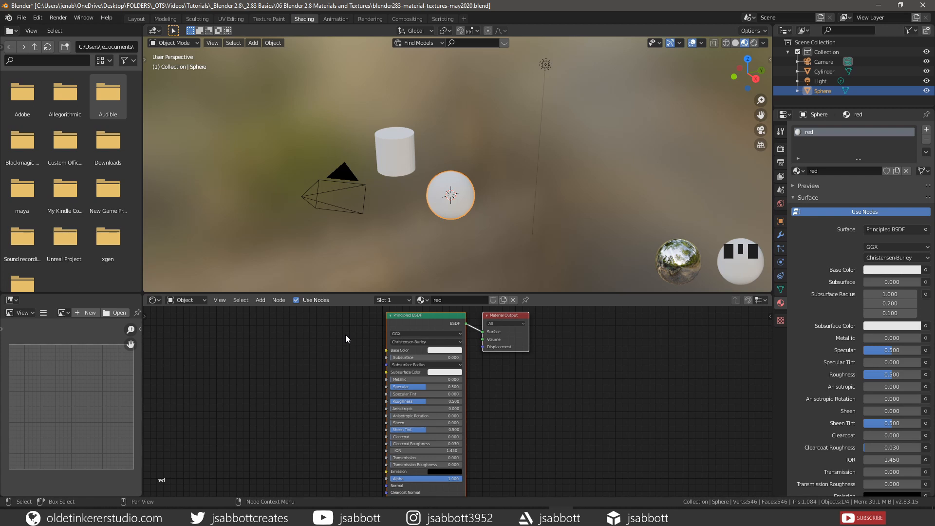
- Set the base color of the sphere's material to a bright red
left_click(446, 351)
left_click_drag(456, 277, 459, 301)
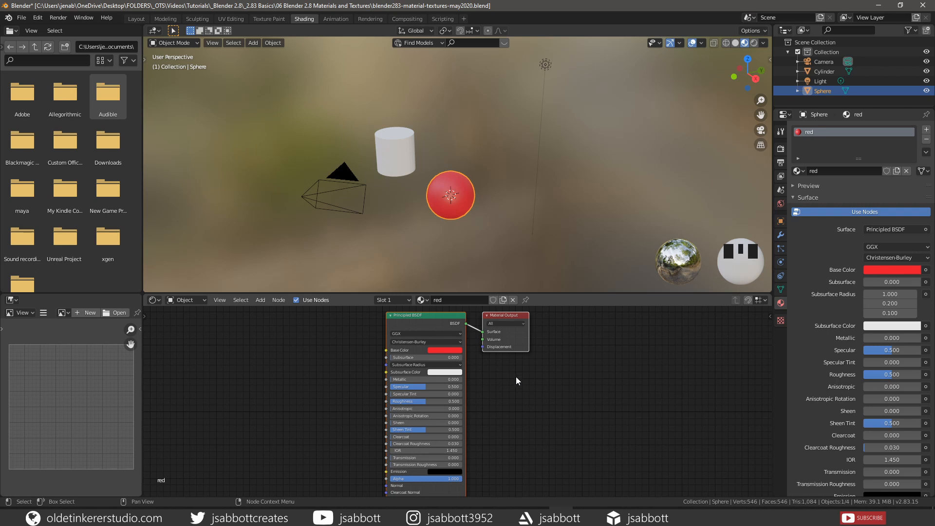
- Try a Metallic value of 1 on the sphere's red material and undo it
left_click(451, 382)
type("1")
left_click(530, 385)
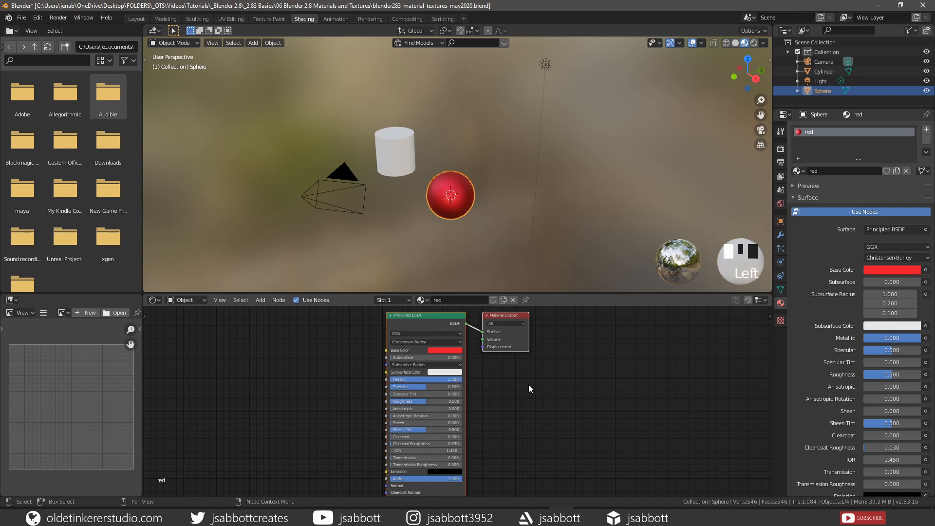
key("ctrl+z")
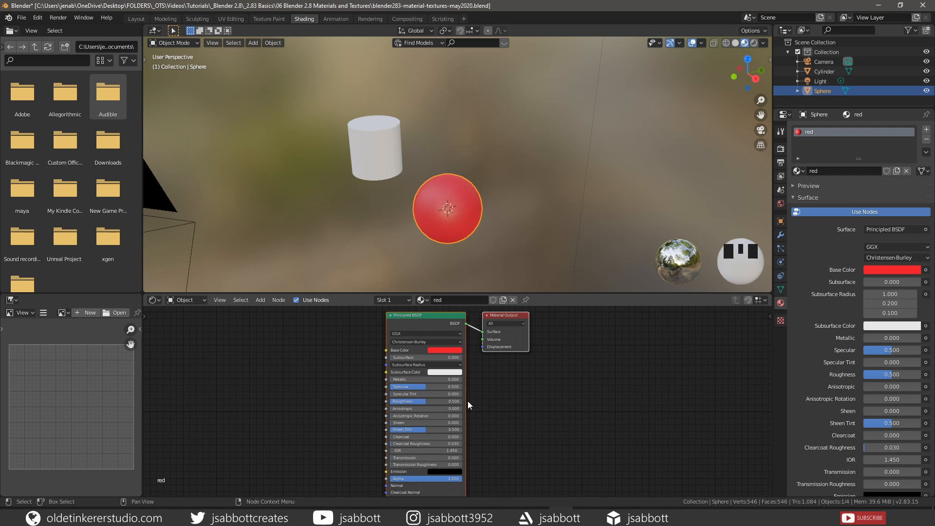
- Set the red material's Roughness to 0
left_click(448, 402)
type("0")
left_click(447, 403)
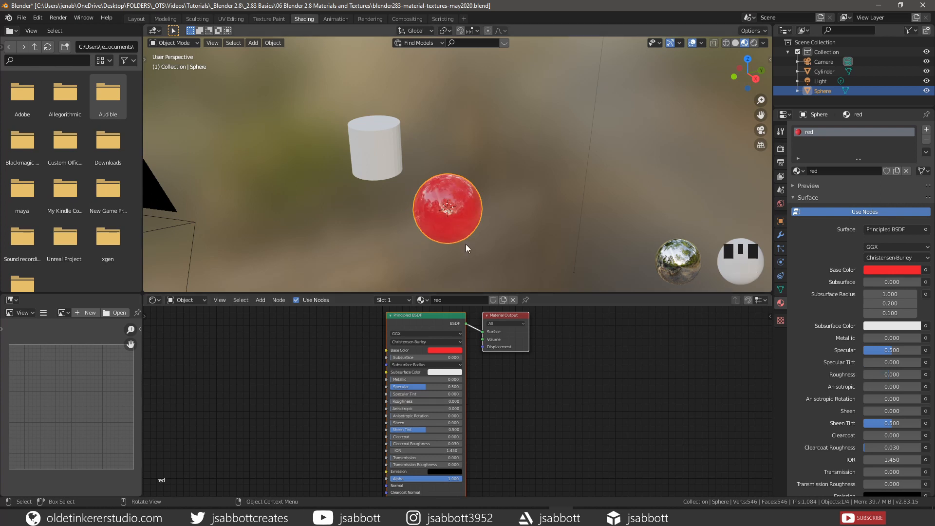
- Set both the Roughness and the Transmission of the red material to 1
double_click(440, 402)
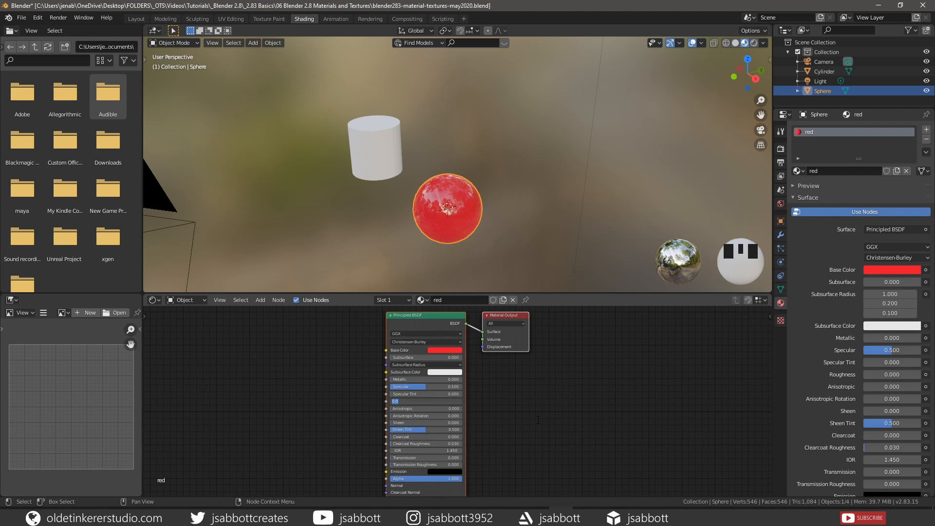
type("1")
left_click(538, 420)
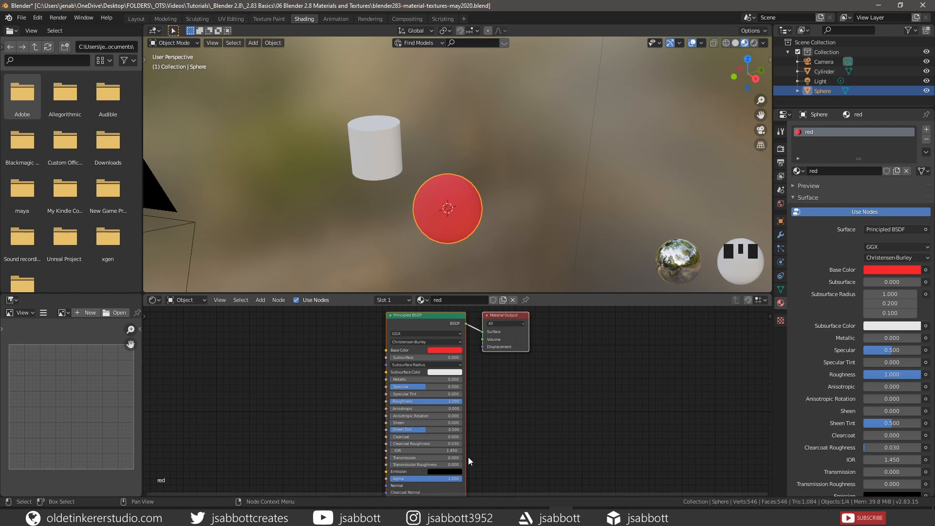
left_click(435, 459)
type("1")
key("Return")
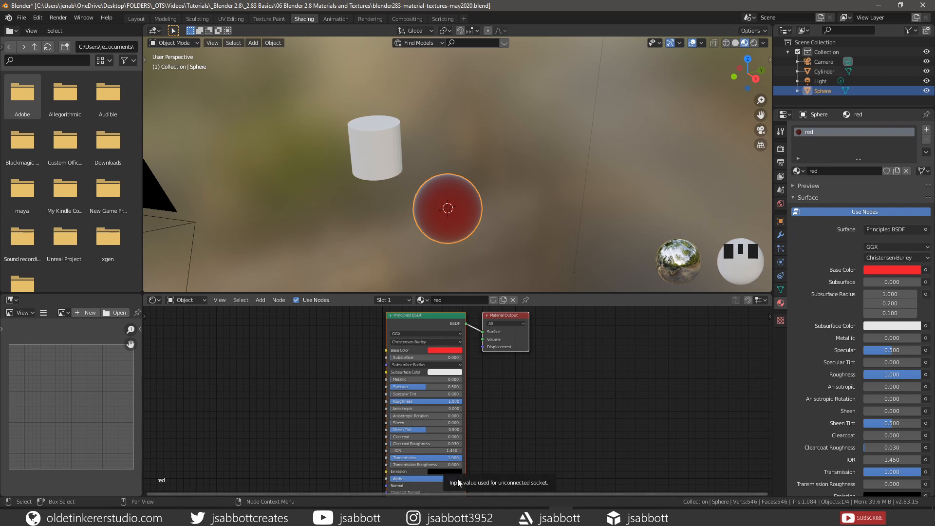
- Review the remaining Principled BSDF inputs and the render engines offered in the render settings
middle_click_drag(470, 484, 484, 407)
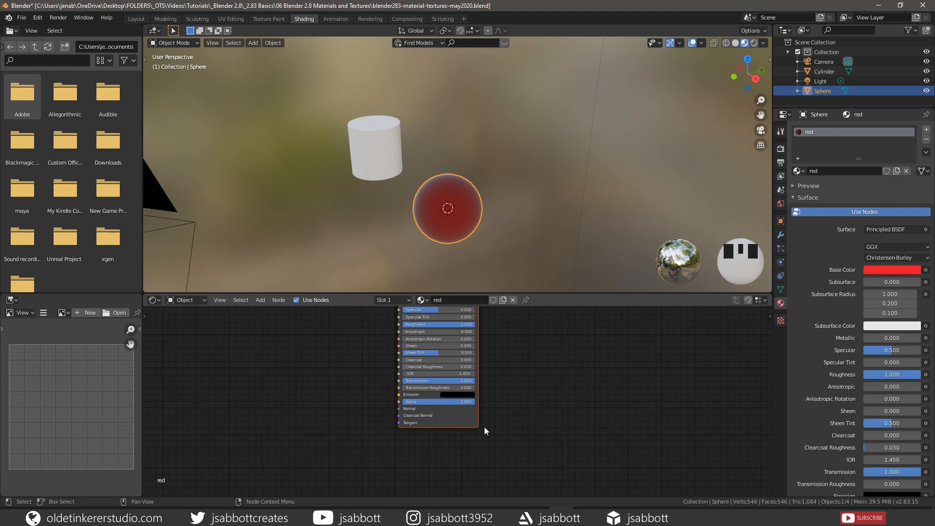
key("Home")
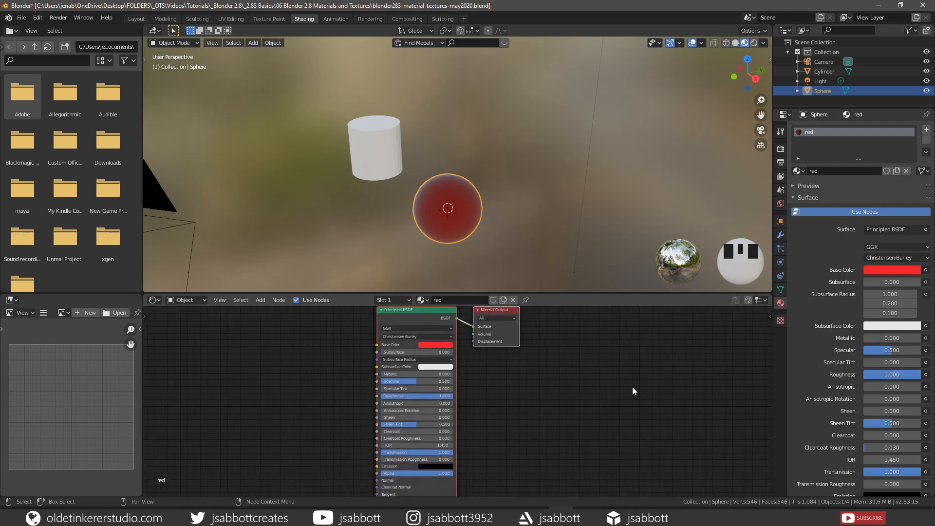
left_click(781, 148)
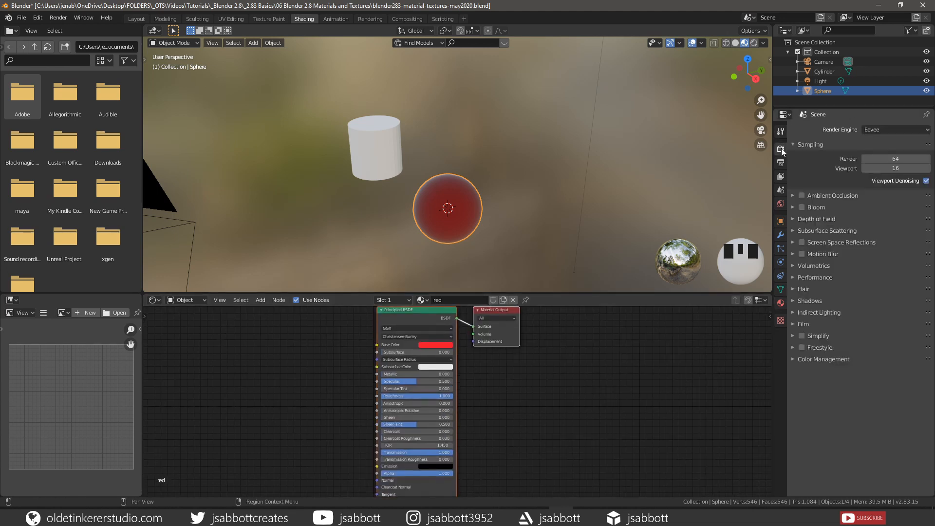
left_click(884, 129)
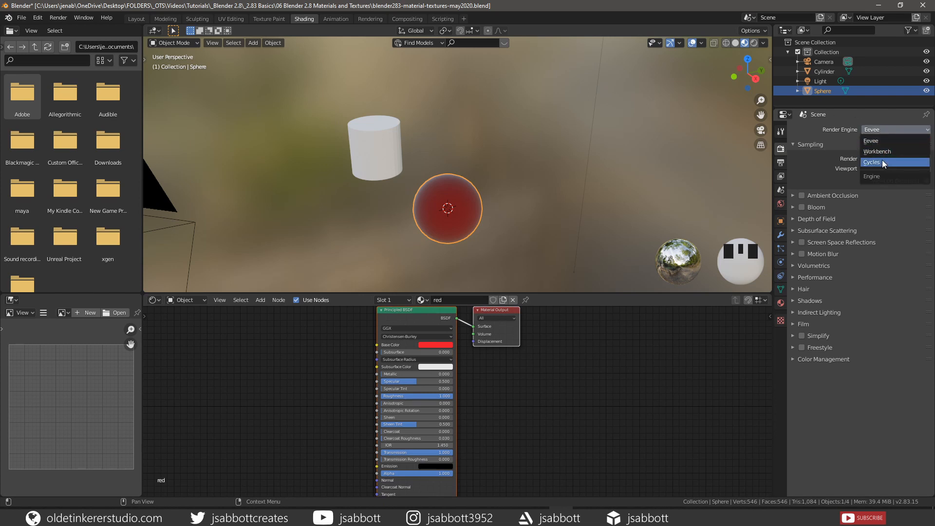
left_click(882, 161)
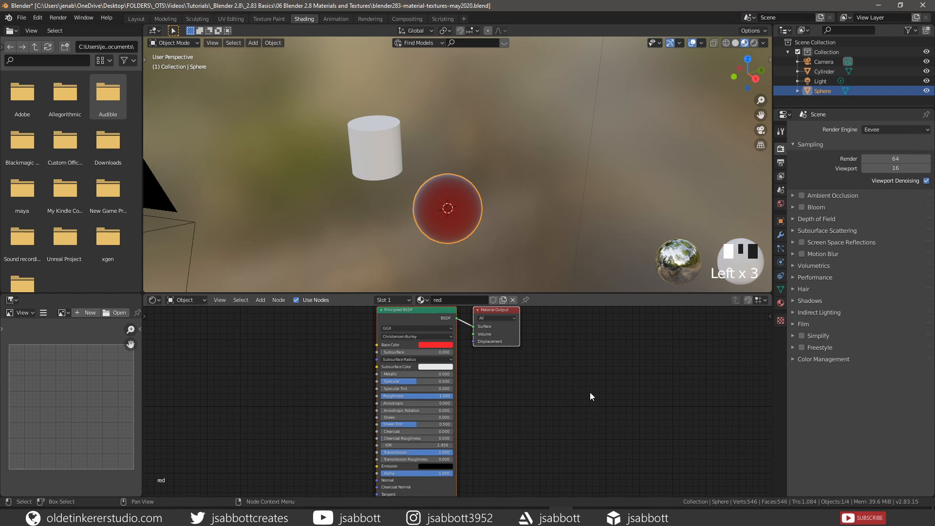
- Give the cylinder a new material named "texture"
left_click(377, 157)
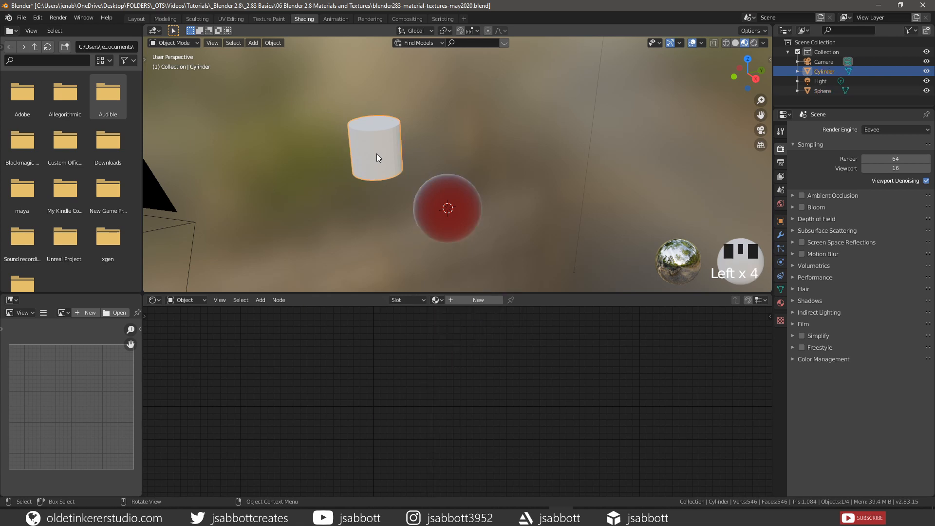
left_click(479, 300)
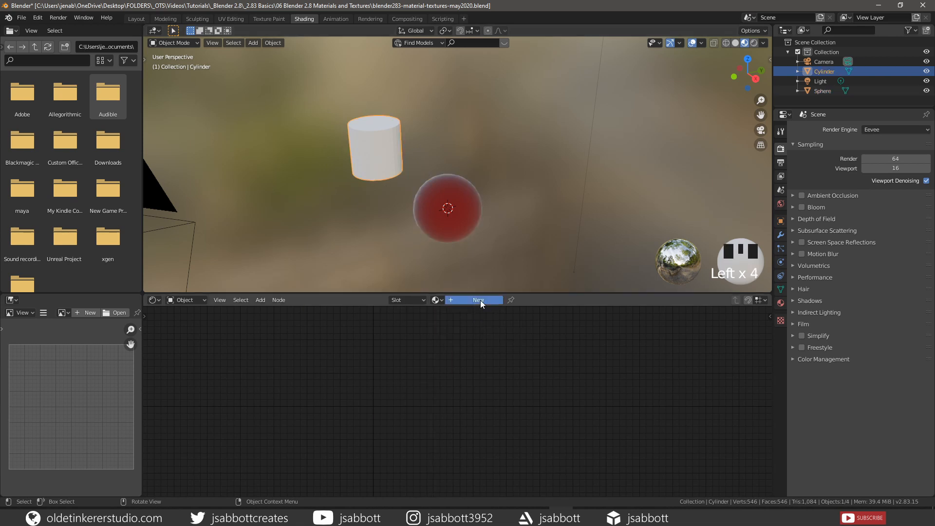
left_click(469, 300)
type("t")
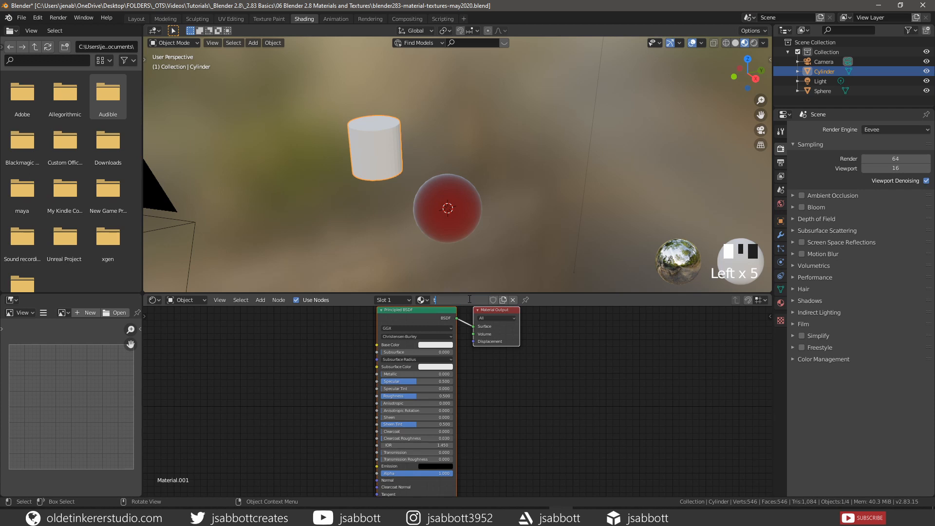
type("exture")
left_click(469, 300)
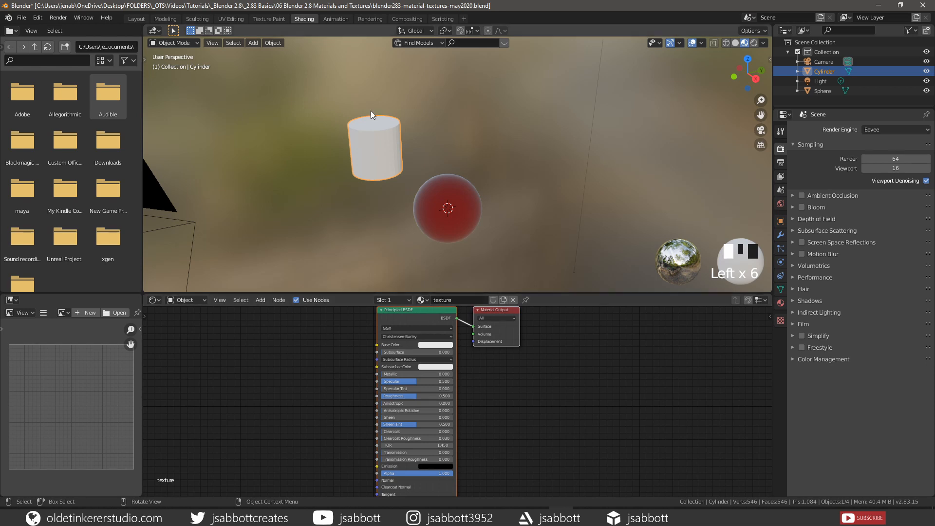
- Search the add-ons in the preferences for "node"
left_click(38, 18)
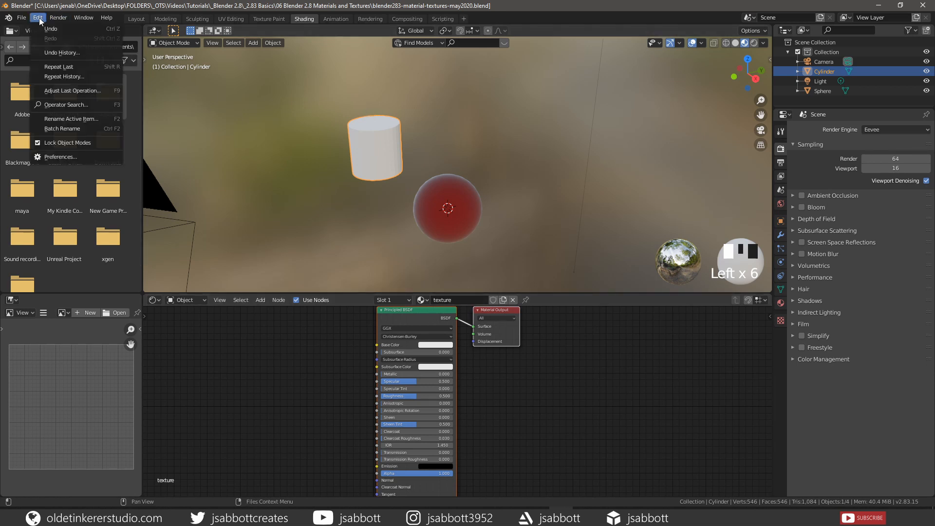
left_click(63, 156)
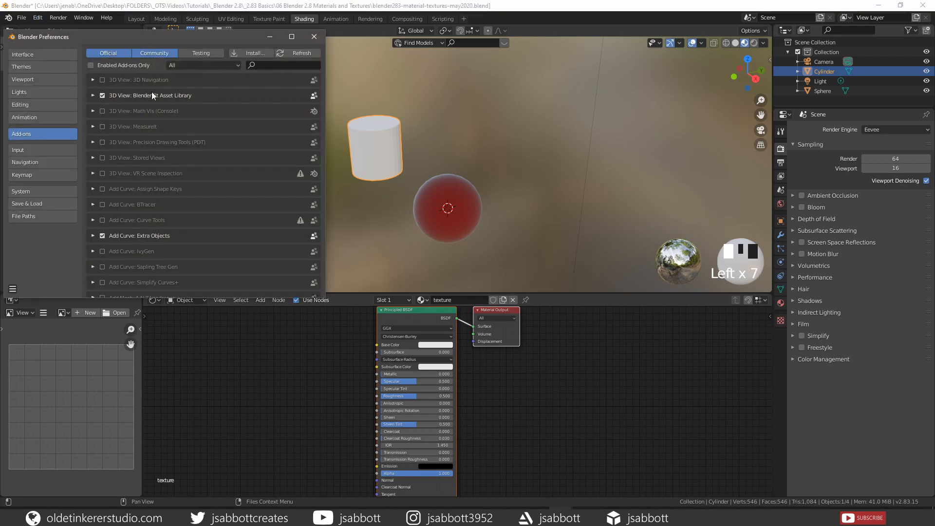
left_click(268, 64)
type("node")
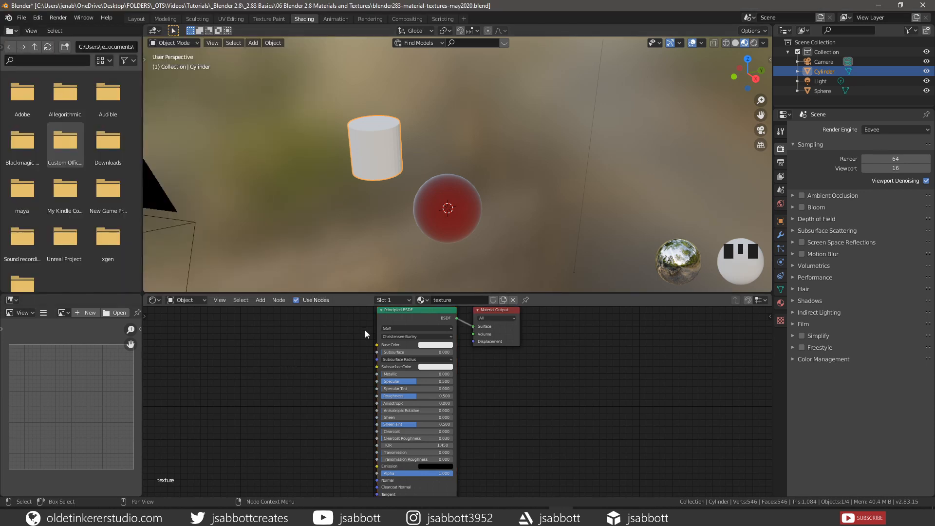
- Add an Image Texture setup with Mapping and Texture Coordinate nodes to the Principled BSDF's Base Color and space the nodes out
double_click(429, 311)
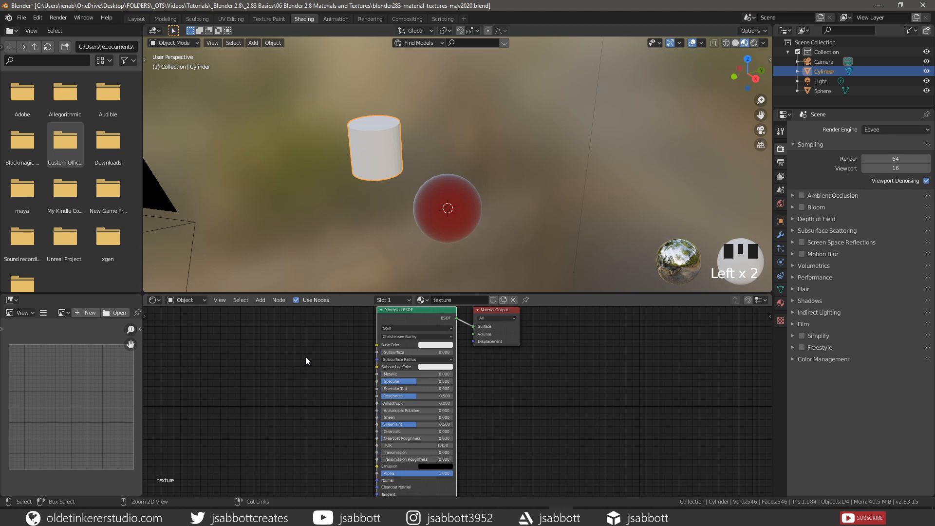
key("ctrl+t")
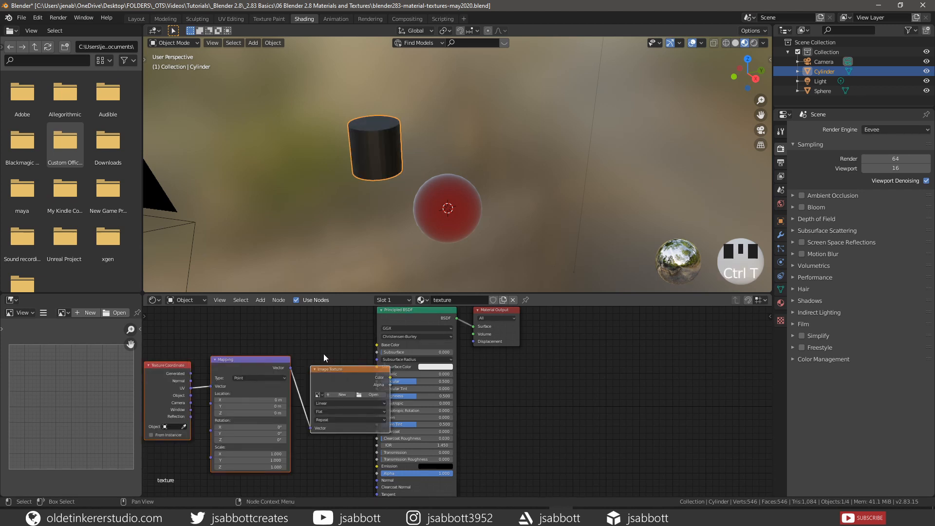
middle_click_drag(339, 354, 469, 355)
left_click_drag(465, 370, 430, 349)
left_click(262, 345)
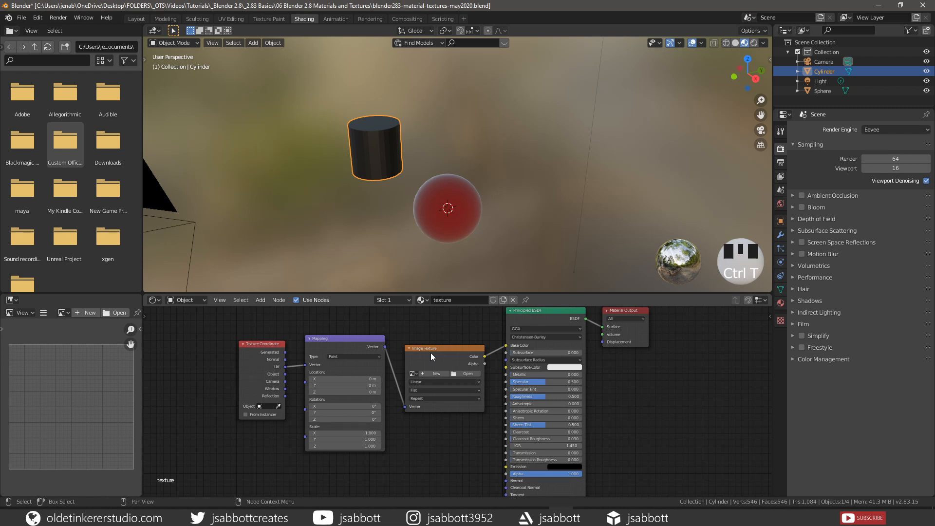
- Load the seamless wildtextures stone image into the Image Texture node and inspect the cylinder up close
left_click(463, 373)
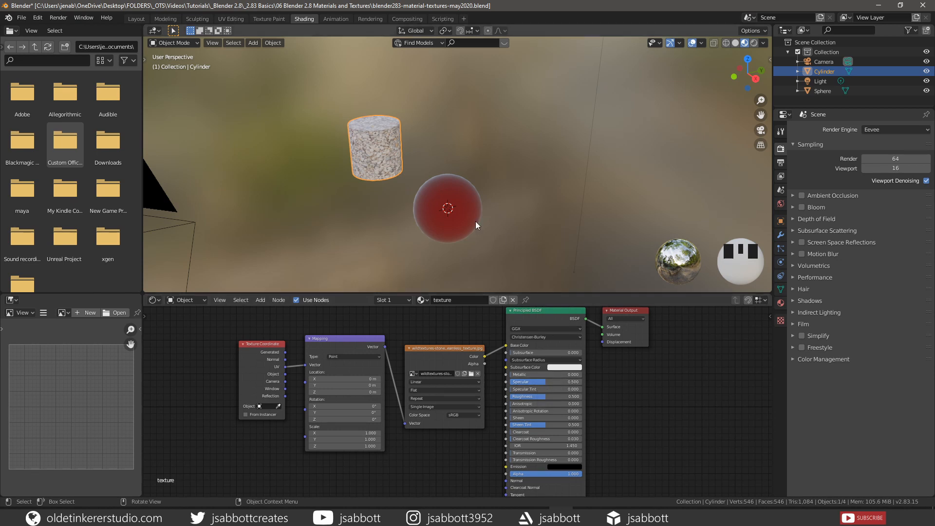
scroll(368, 197, "up", 3)
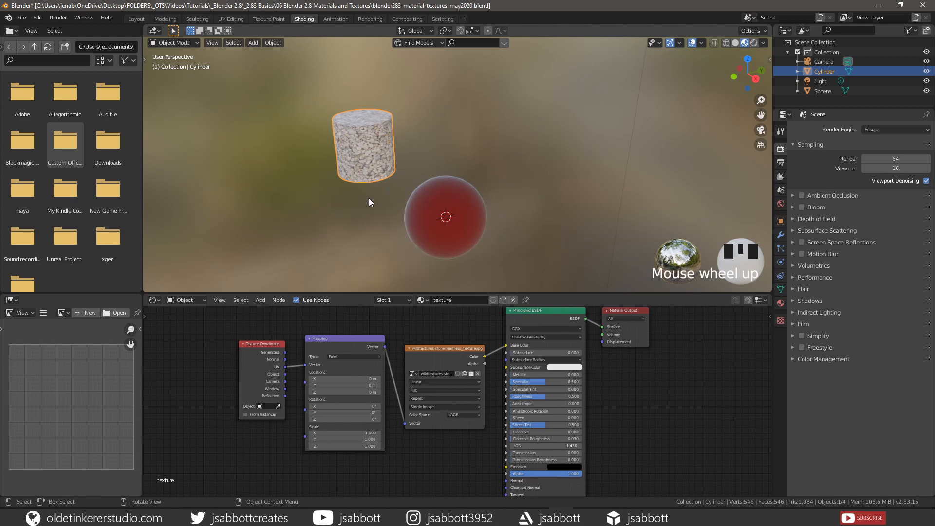
middle_click_drag(335, 209, 457, 197, "shift")
scroll(485, 204, "up", 1)
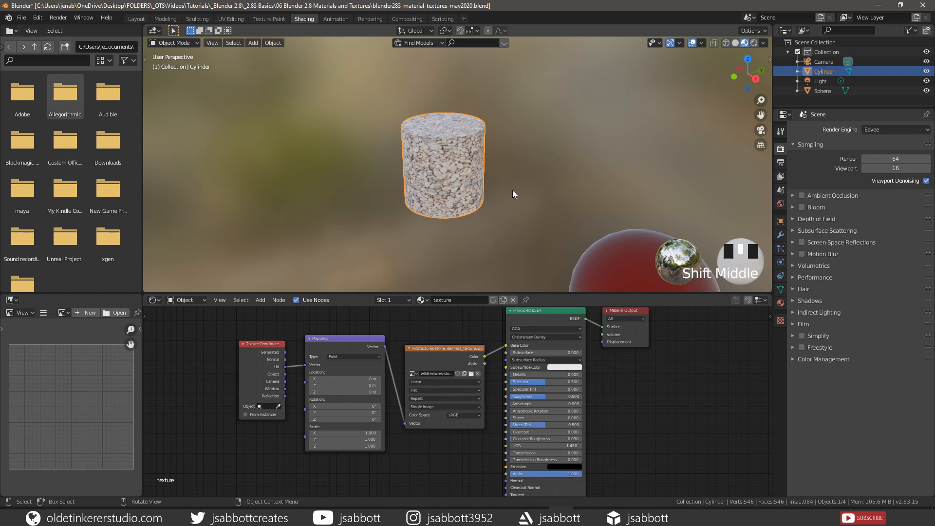
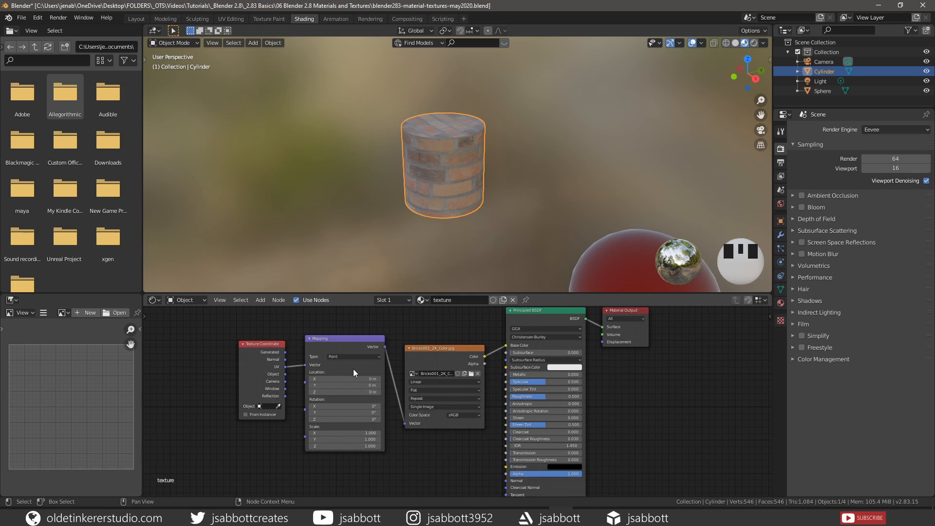
- Set the Mapping node's X, Y and Z scale to 3
left_click(347, 433)
type("3")
key("Tab")
type("3")
key("Tab")
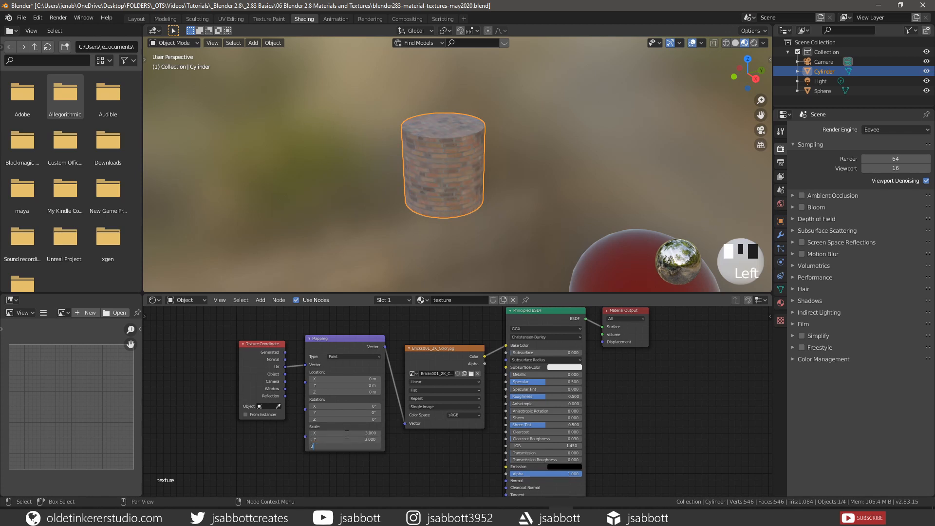
type("3")
key("Return")
- Enlarge the node editor and add an Image Texture node with Bricks001_2K_Roughness.jpg below the brick color texture
left_click_drag(356, 294, 365, 198)
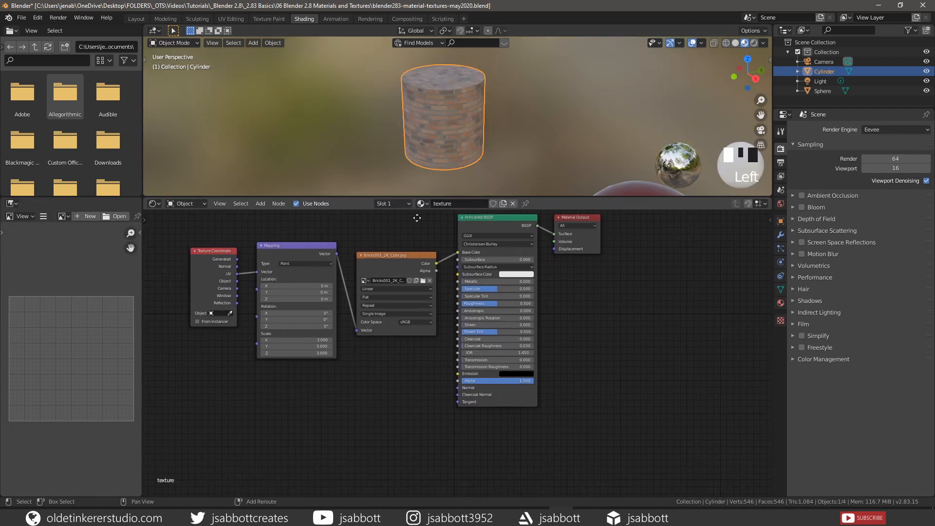
key("shift+a")
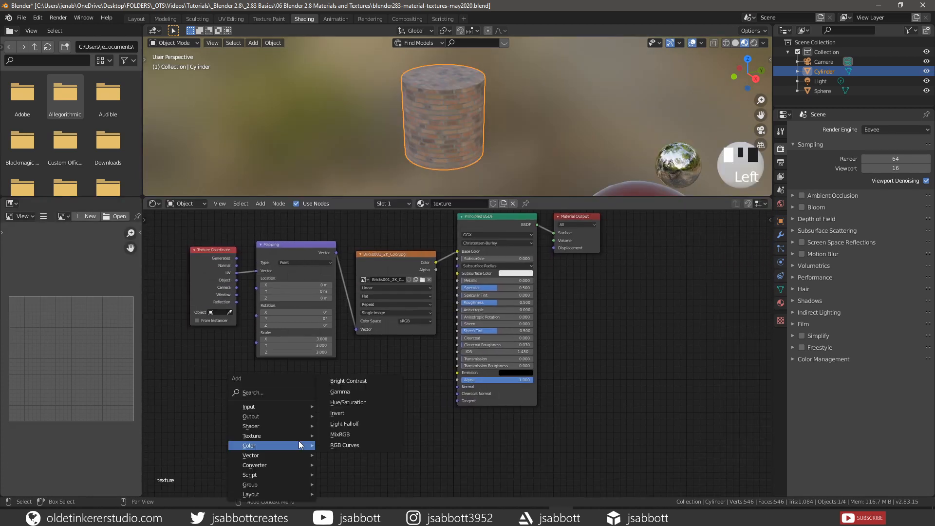
mouse_move(299, 437)
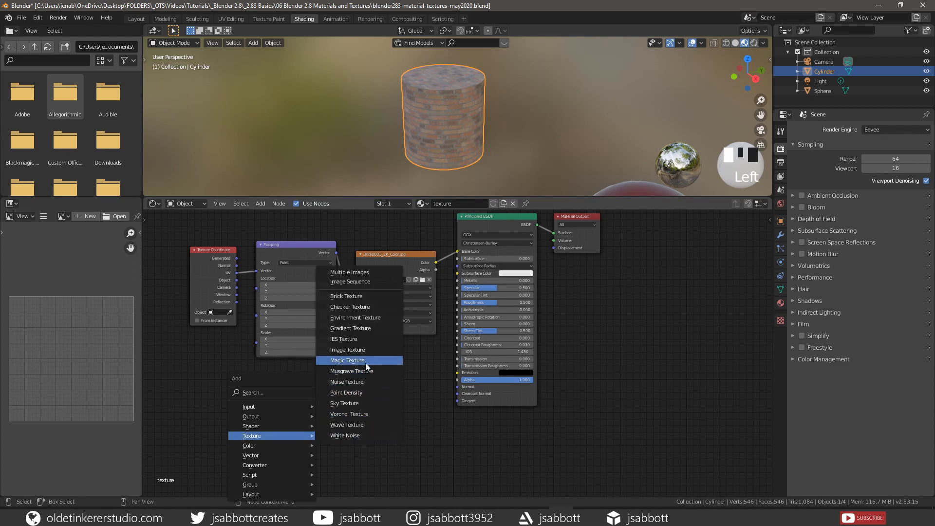
left_click(365, 350)
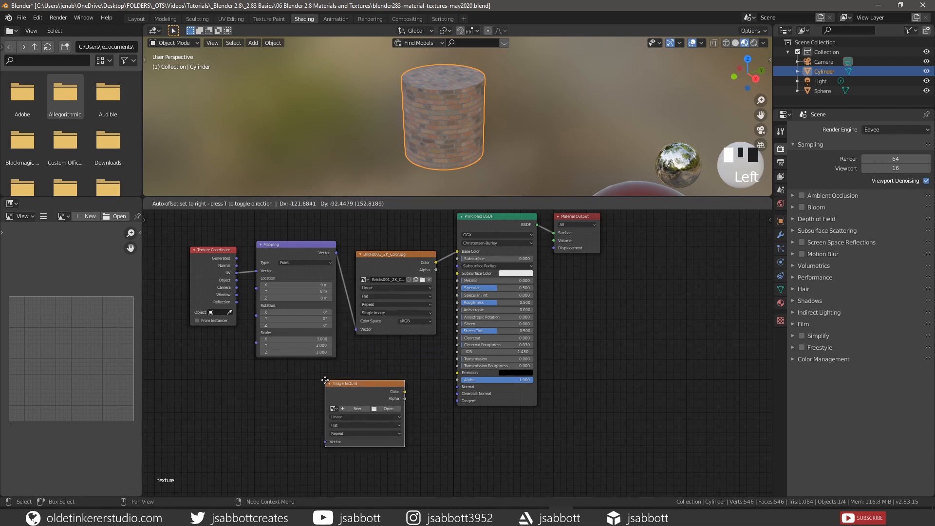
left_click(325, 381)
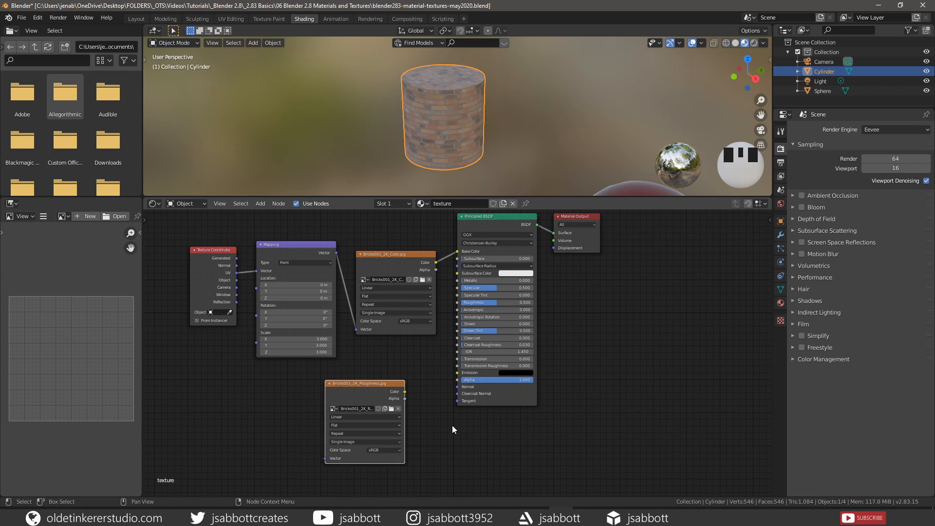
- Set the roughness texture's color space to Non-Color and connect its Color output to the Principled BSDF's Roughness
left_click(399, 451)
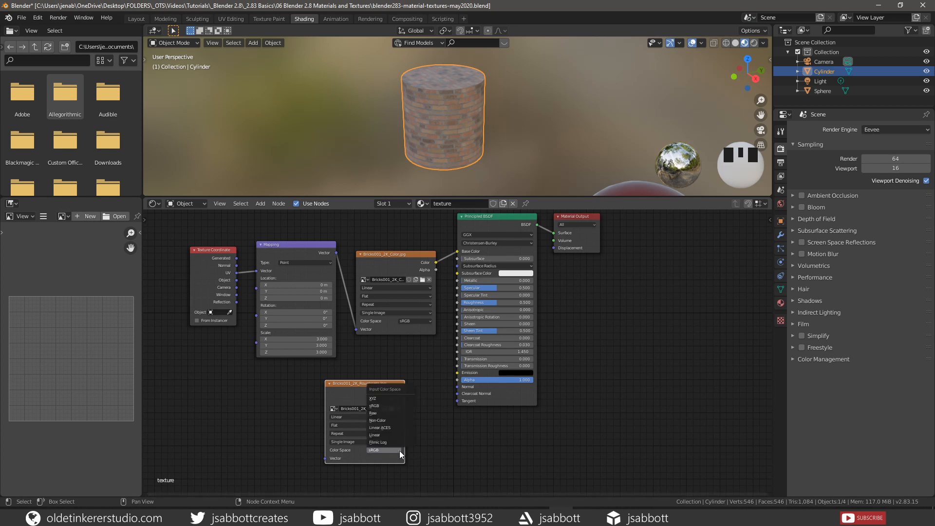
left_click(405, 421)
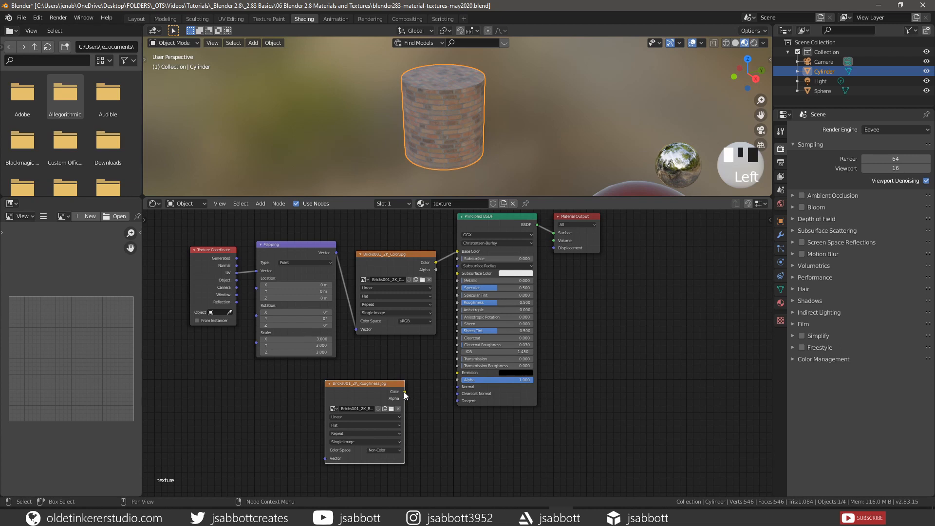
left_click_drag(405, 392, 457, 303)
- Duplicate the roughness texture node below itself, load Bricks001_2K_Displacement.jpg into the copy and set its color space to Non-Color
middle_click_drag(359, 383, 329, 290)
left_click(329, 290)
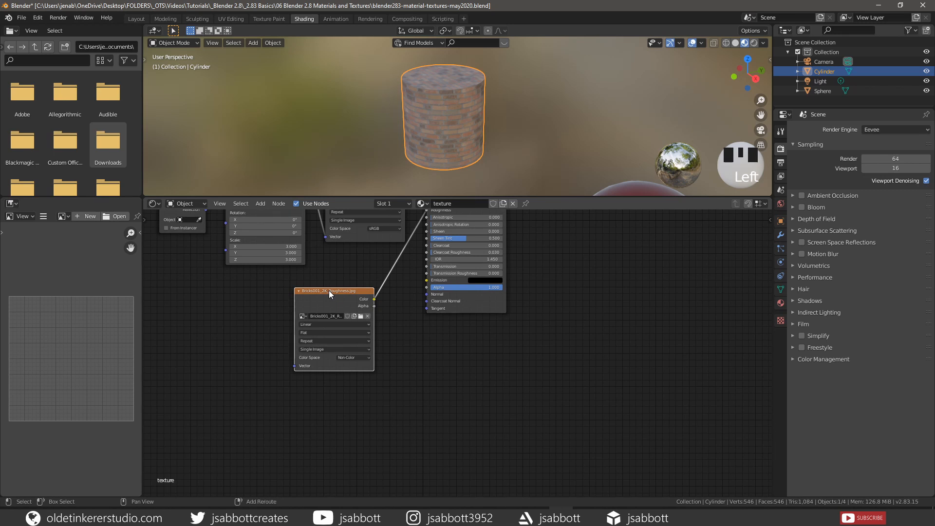
key("shift+d")
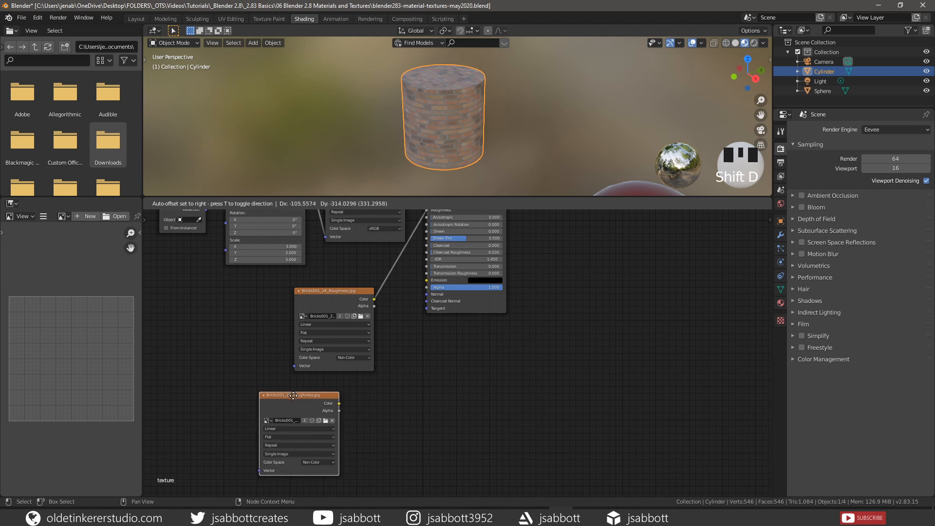
left_click(288, 396)
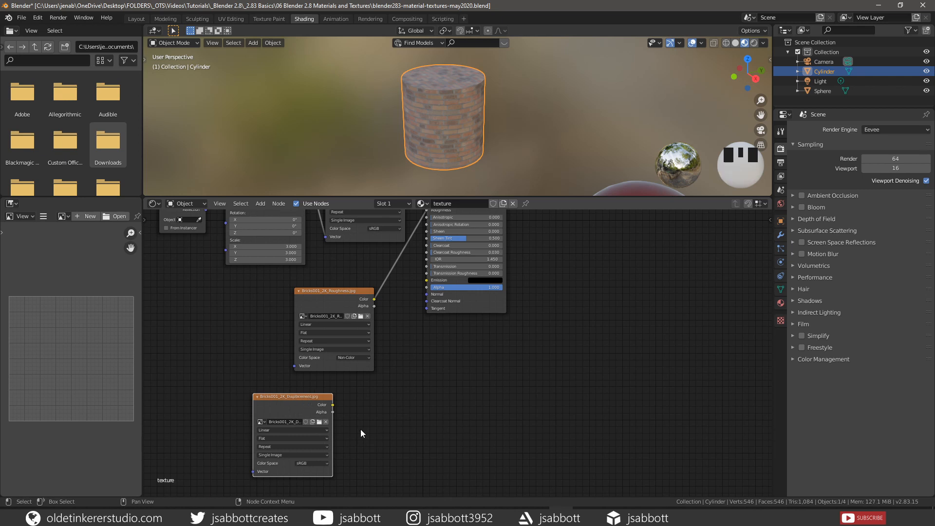
left_click(326, 463)
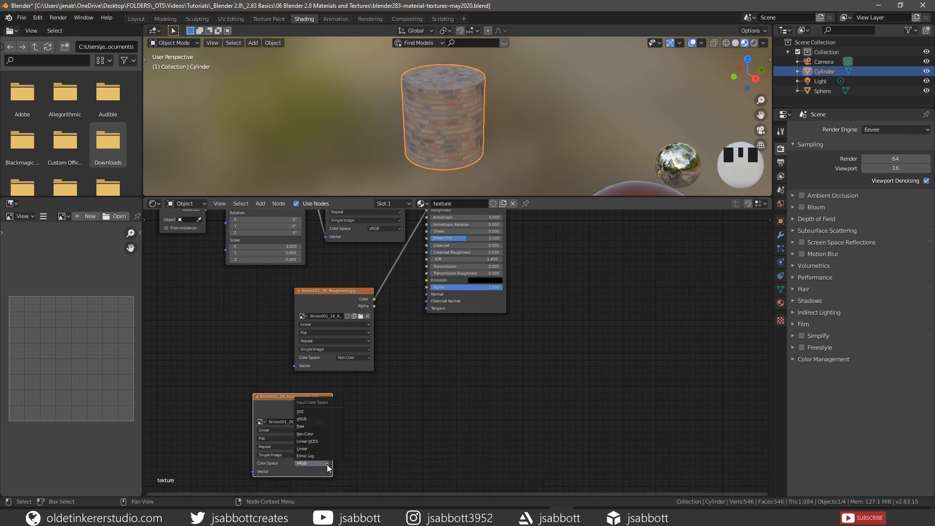
left_click(323, 433)
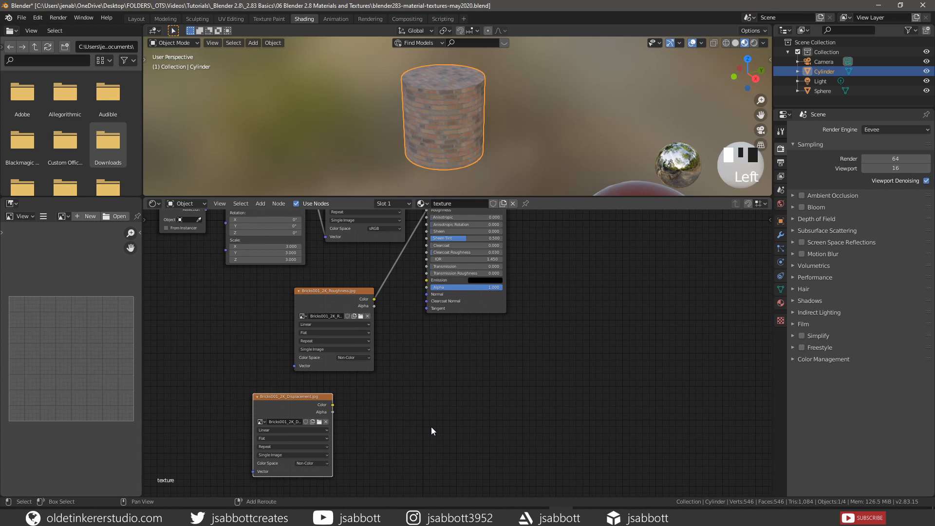
- Add a Bump node beside the displacement texture and connect the texture's Color output to the Bump's Height
key("shift+a")
mouse_move(431, 446)
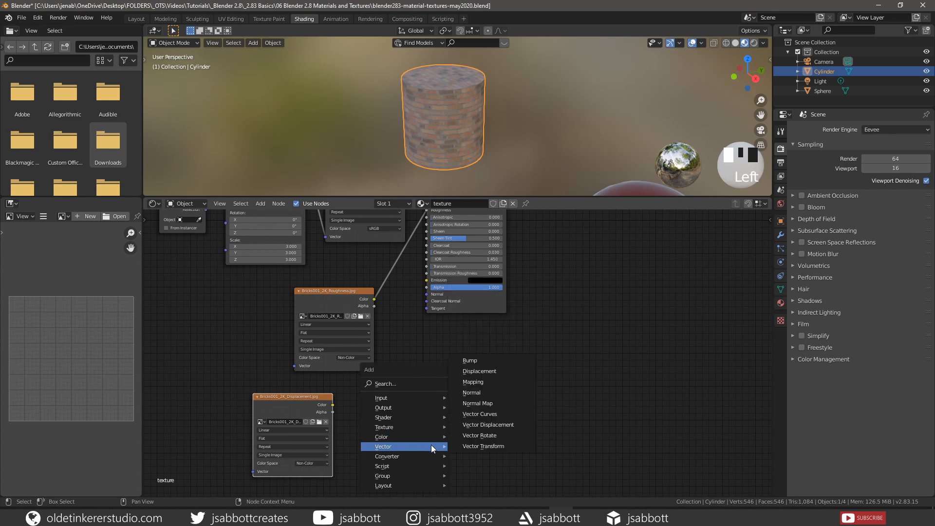
left_click(497, 359)
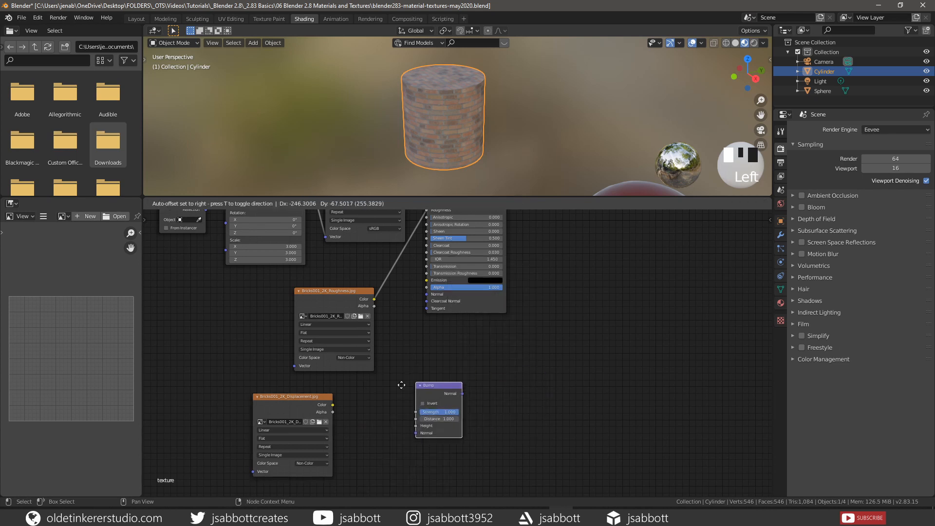
left_click(355, 392)
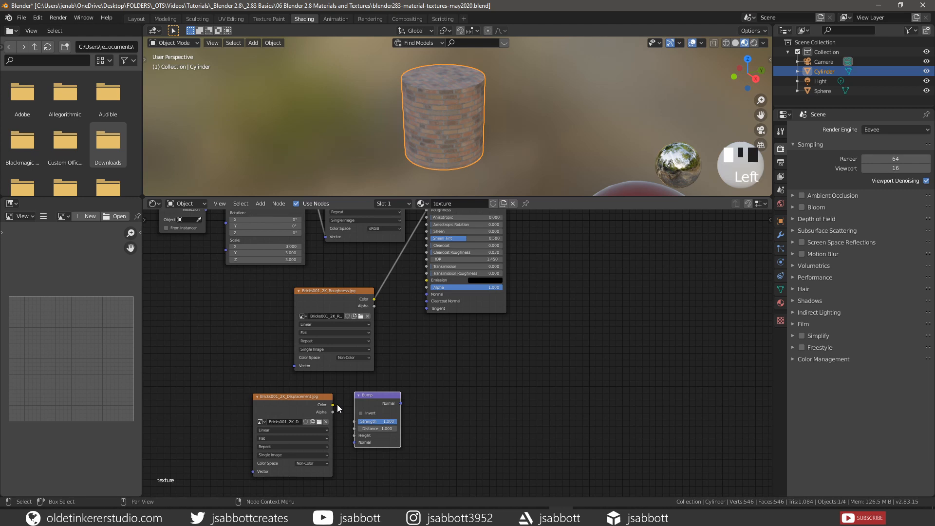
left_click_drag(334, 405, 350, 435)
- Duplicate the displacement texture node below itself, load Bricks001_2K_Normal.jpg into the copy and set its color space to Non-Color
middle_click_drag(349, 434, 348, 364)
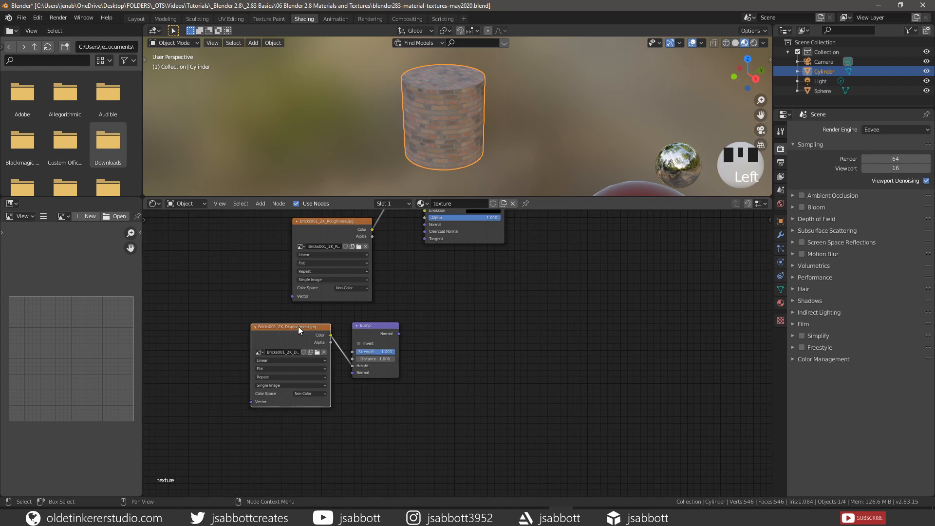
key("shift+d")
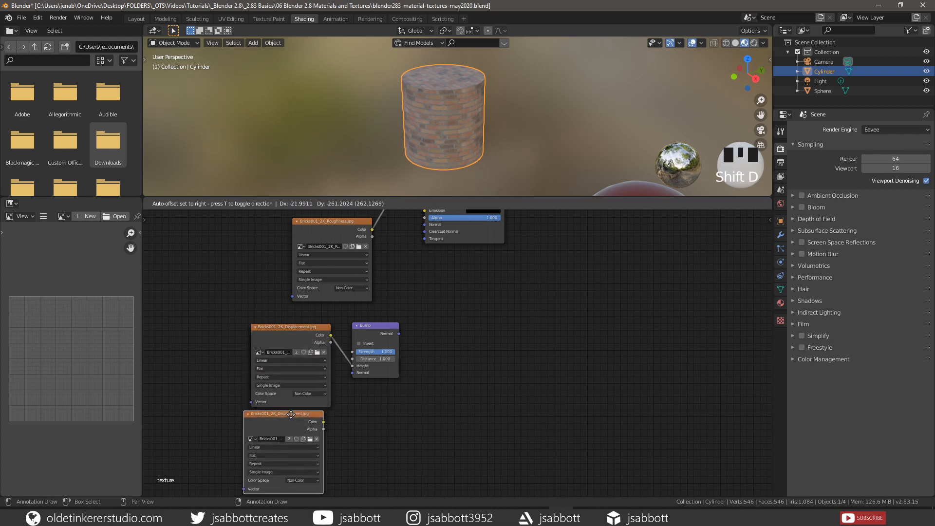
left_click(295, 417)
middle_click_drag(444, 423, 434, 339)
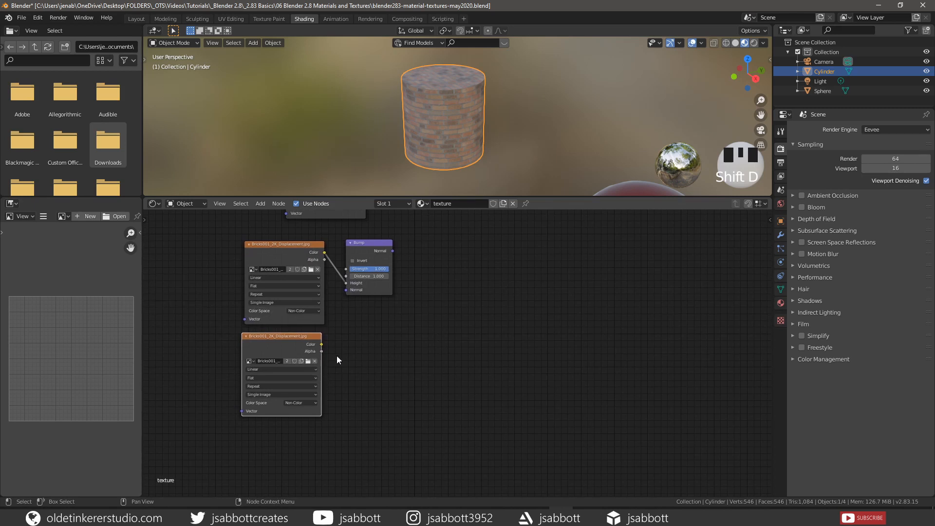
left_click(308, 363)
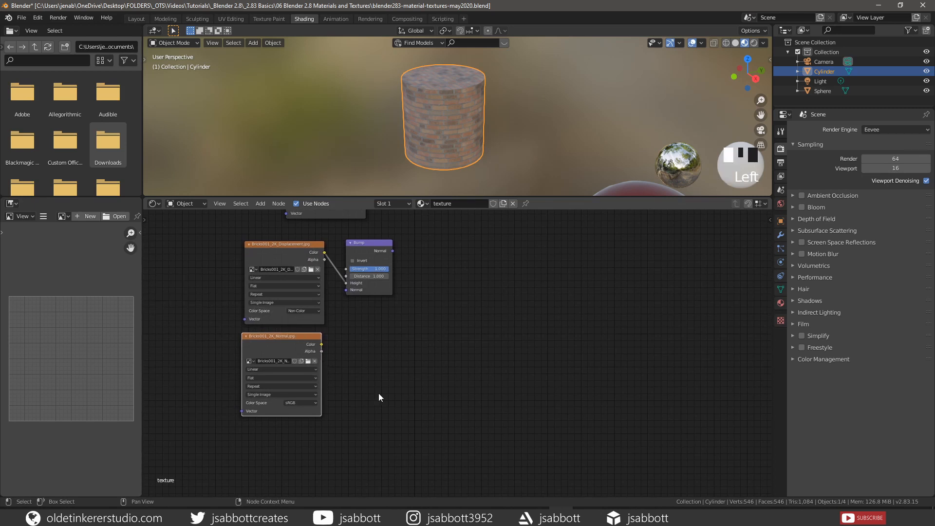
left_click(316, 404)
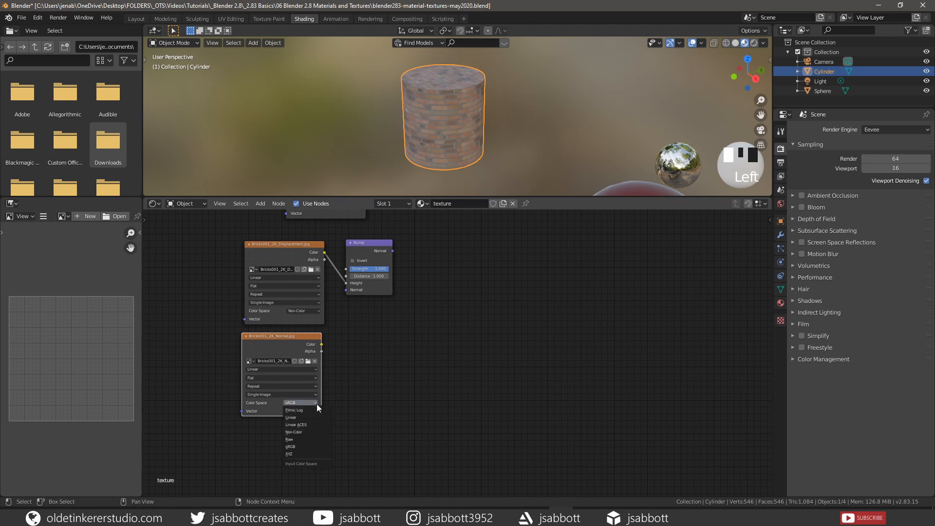
left_click(312, 431)
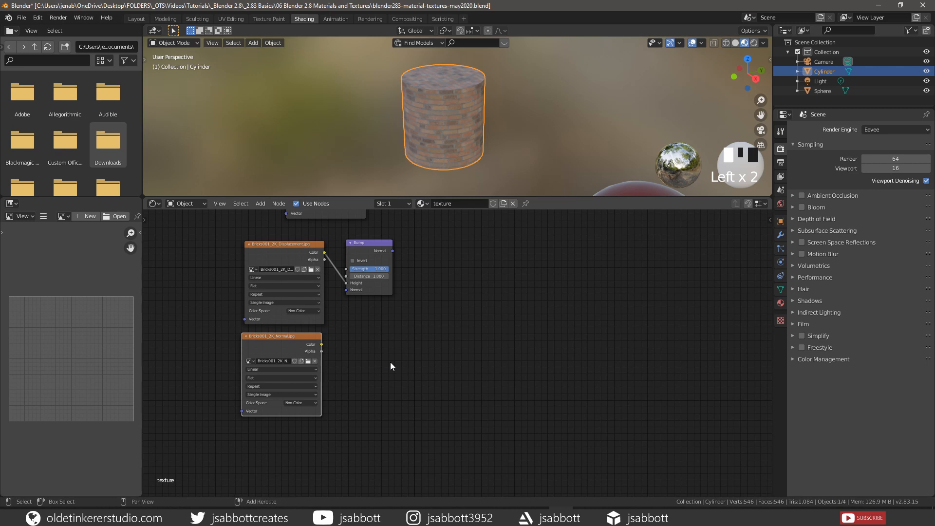
- Add a Normal Map node beside the normal texture and connect the texture's Color output to the Normal Map's Color
key("shift+a")
mouse_move(390, 362)
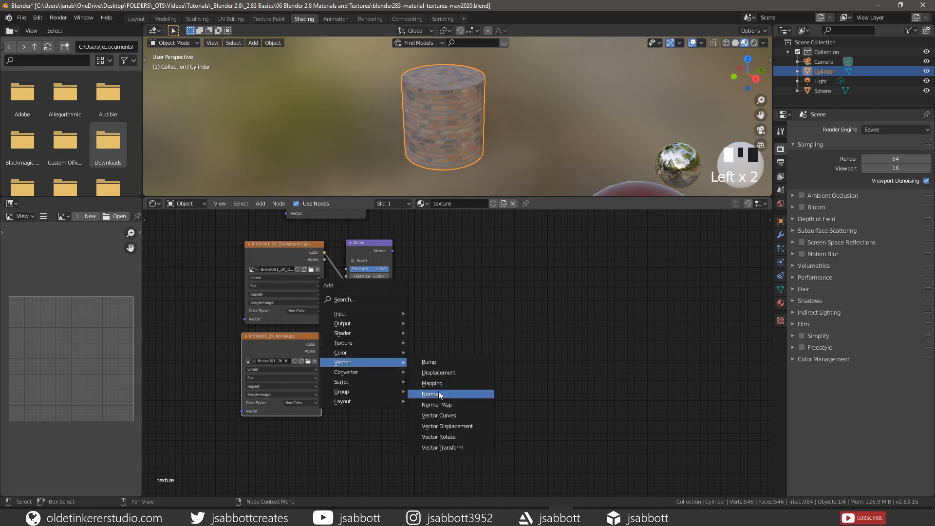
left_click(443, 405)
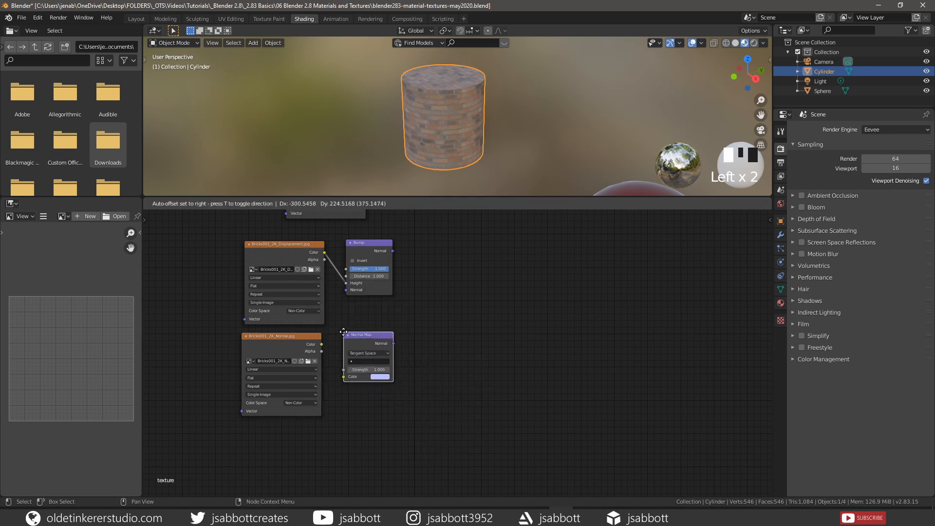
left_click(343, 332)
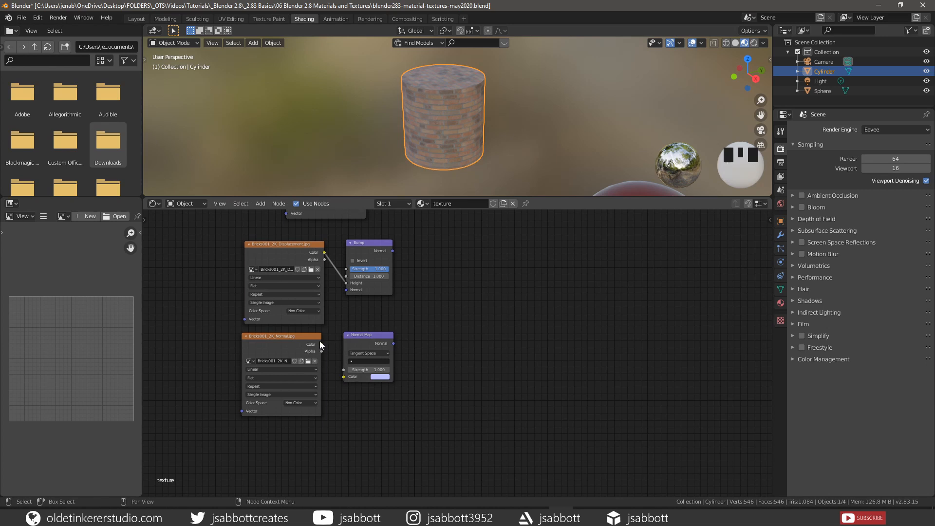
left_click(321, 343)
left_click_drag(322, 344, 341, 378)
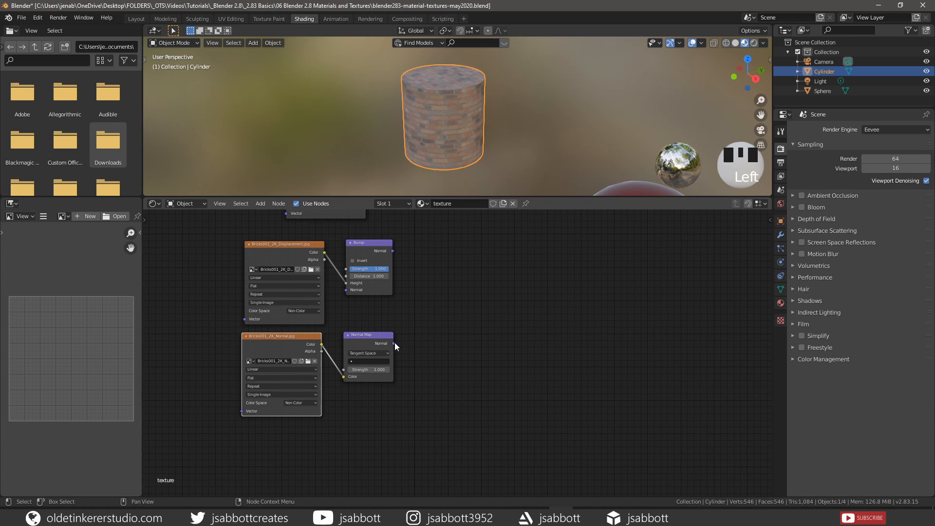
- Connect the Normal Map's output to the Bump node's Normal input and move the Bump node farther from the textures
left_click_drag(393, 343, 344, 288)
left_click(364, 242)
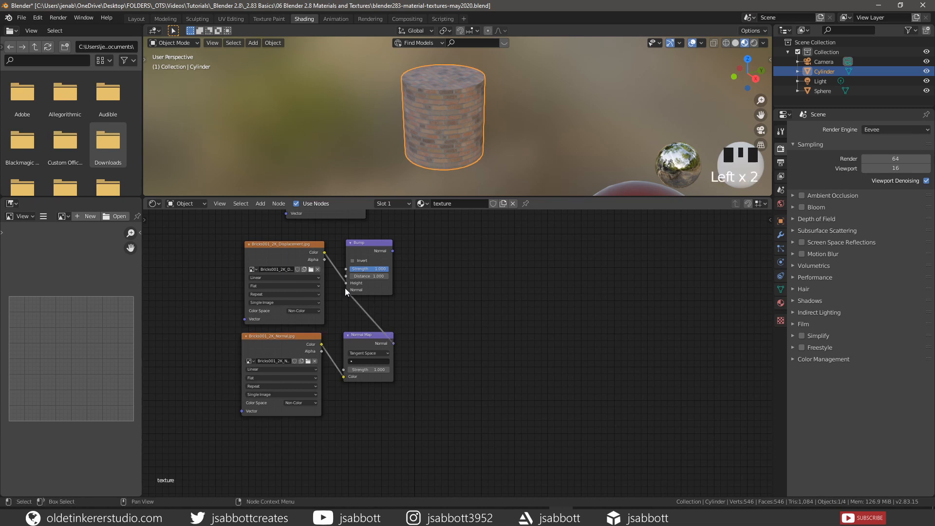
left_click_drag(363, 241, 415, 243)
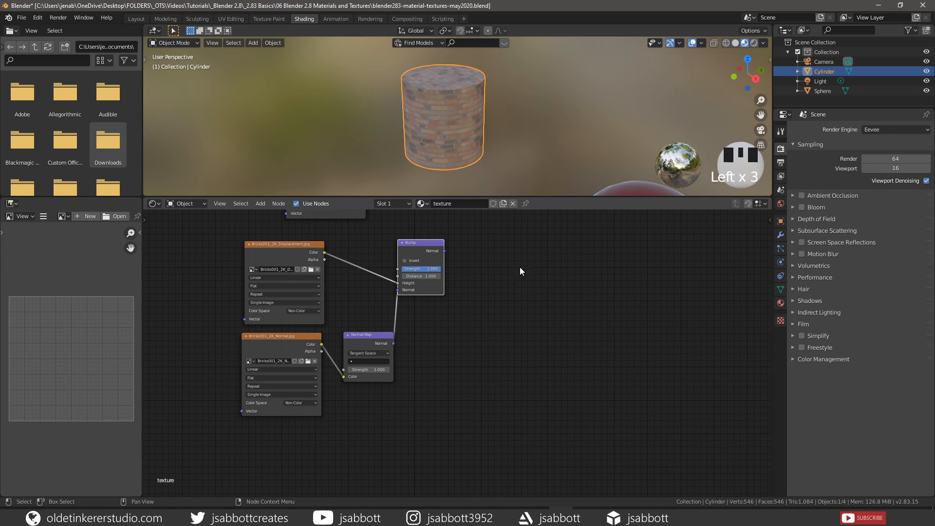
- Connect the Bump node's Normal output to the Principled BSDF's Normal input
middle_click_drag(480, 229, 476, 385)
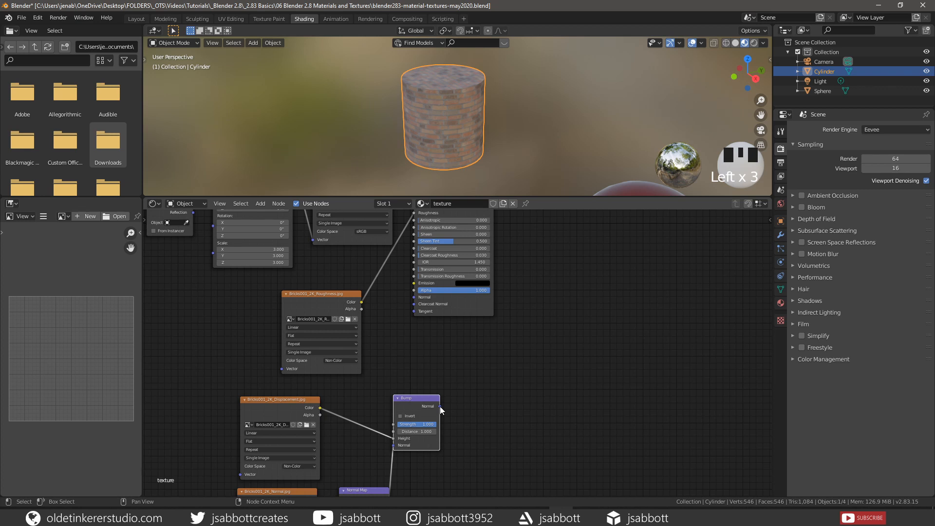
left_click_drag(439, 406, 419, 294)
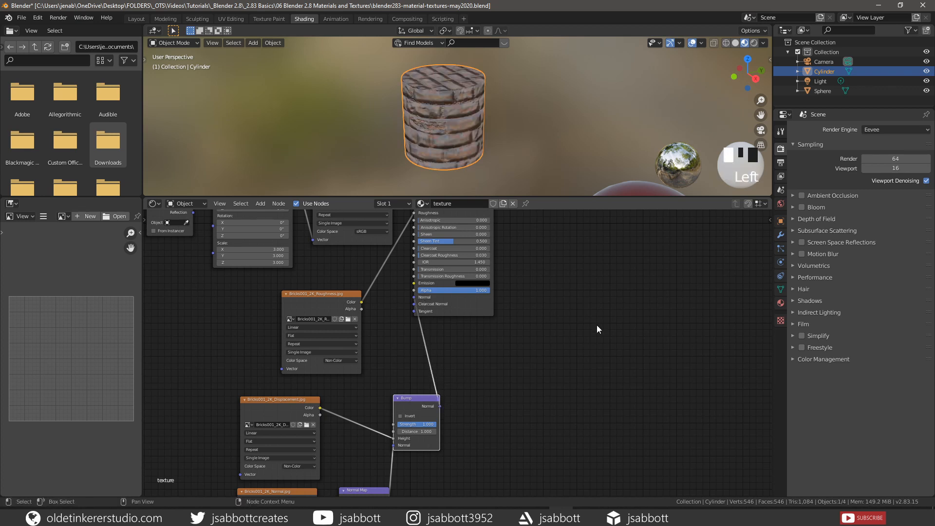
- Try Bump strengths of 0.2 and 0.5 on the brick material
middle_click_drag(528, 390, 545, 306)
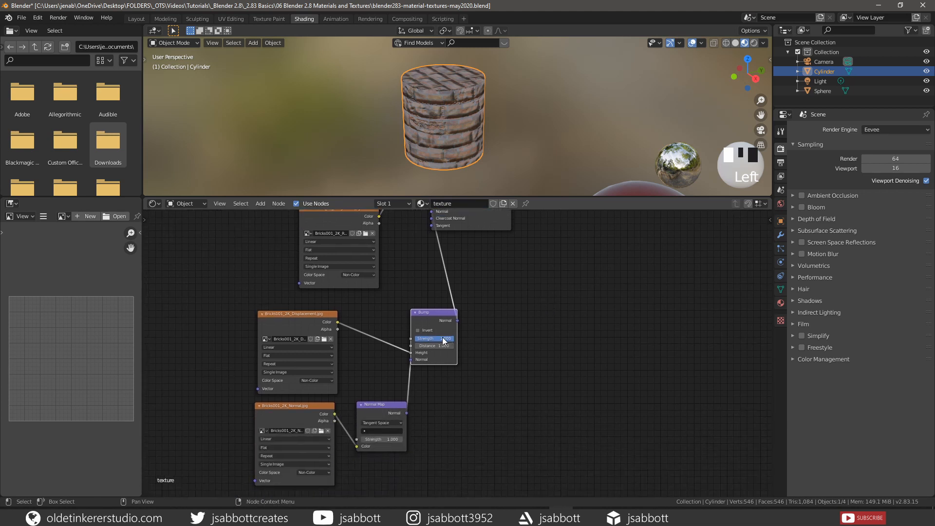
type(".2")
key("Return")
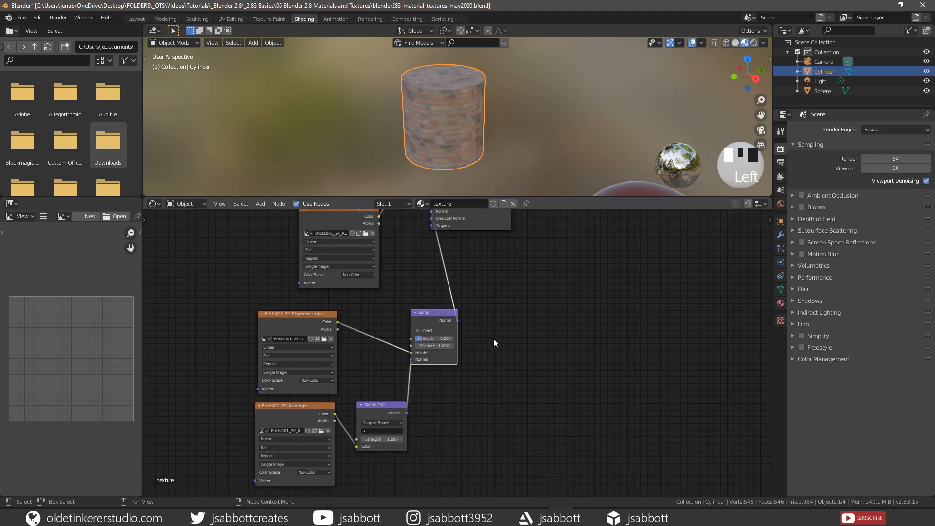
left_click(429, 339)
type(".5")
key("Return")
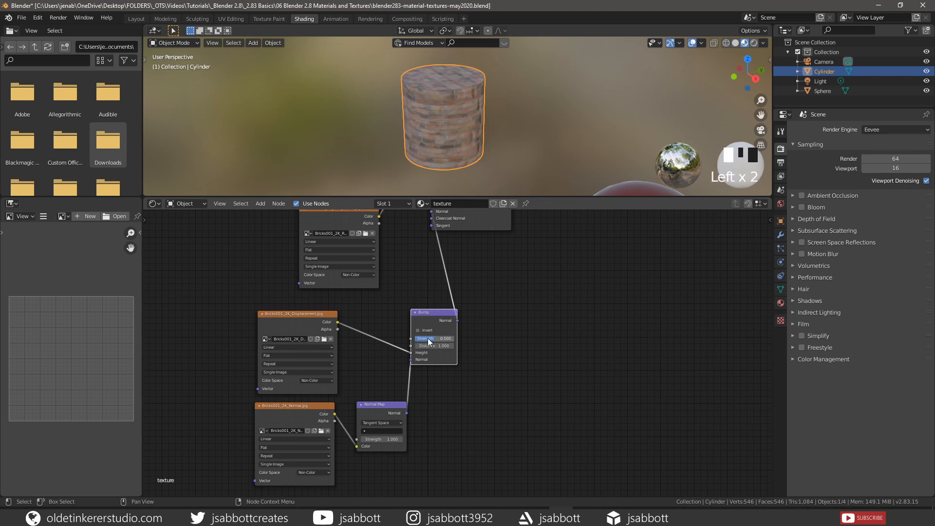
- Set the Bump node's Strength to 0.4 to soften the brick relief
left_click(429, 339)
key("BackSpace")
type(".4")
key("Return")
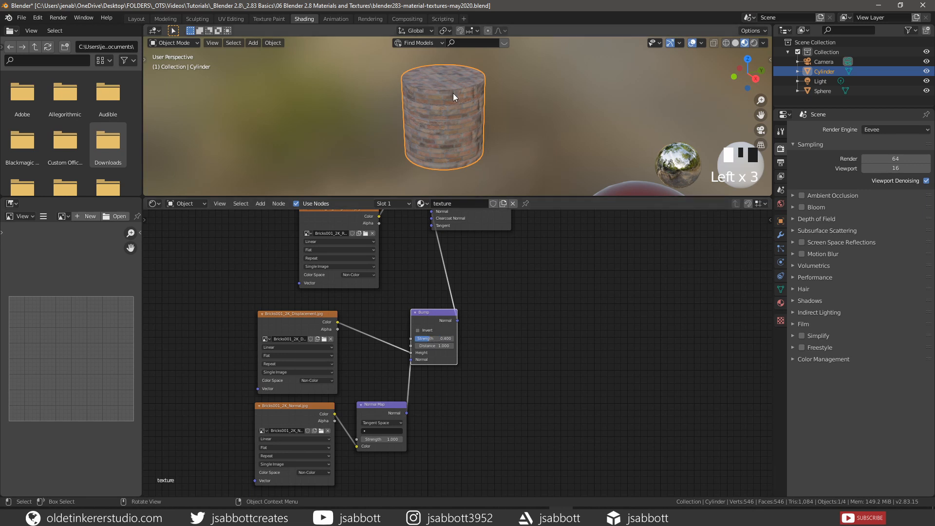
- Enlarge the 3D viewport by shrinking the node editor, and view the brick cylinder from a lower angle with the sphere in frame
mouse_move(478, 133)
middle_mouse_down()
mouse_move(466, 115)
mouse_move(490, 115)
mouse_move(477, 117)
middle_mouse_up()
scroll(484, 122, "down", 2)
left_click_drag(537, 197, 537, 302)
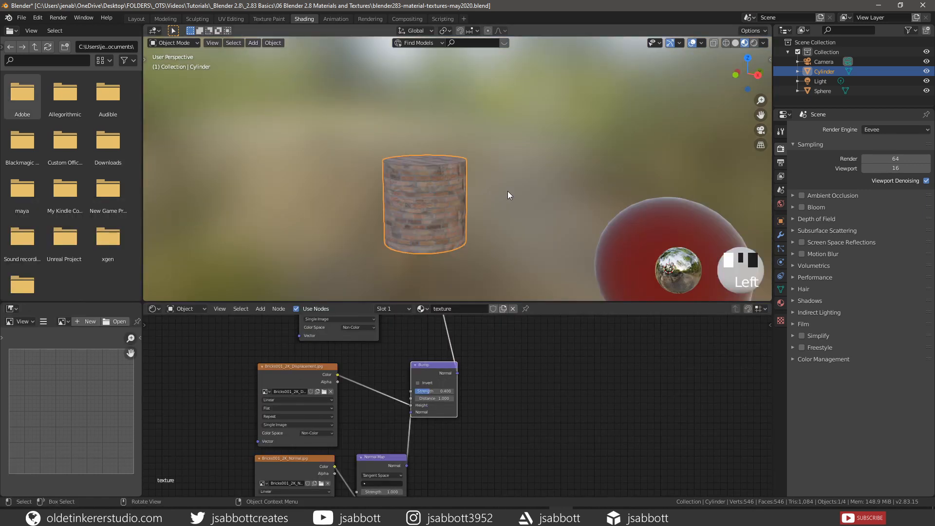